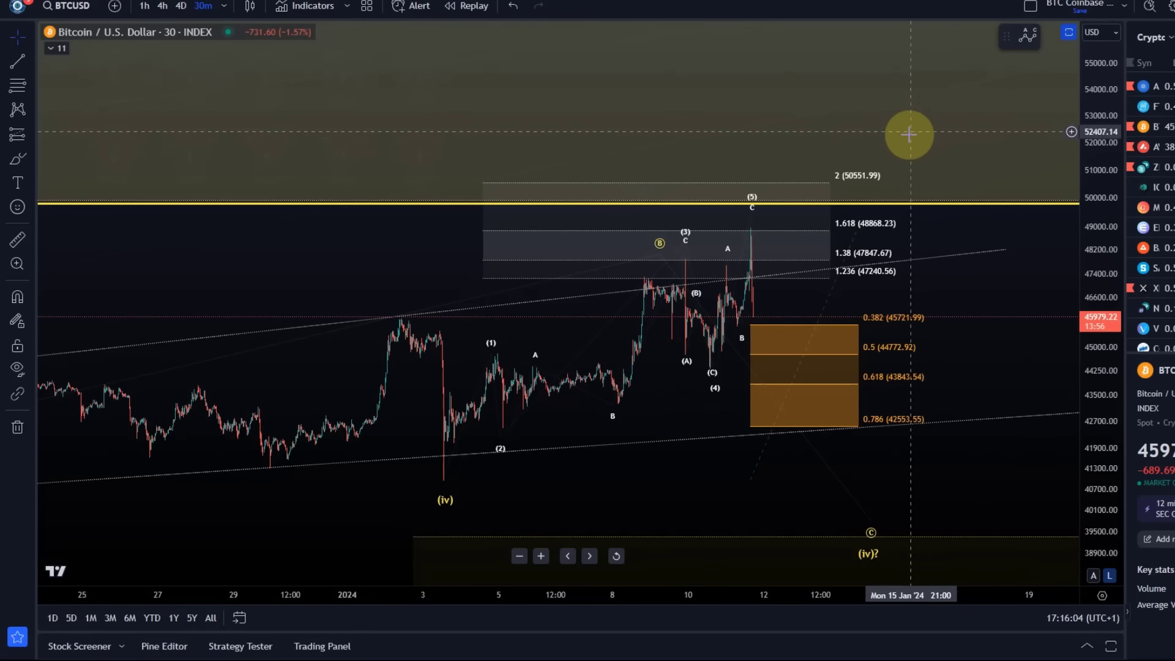
Step: Open the saved chart layouts list and search for the BTC layout
{"action": "left_click", "coordinate": [1129, 7]}
{"action": "left_click", "coordinate": [1131, 330]}
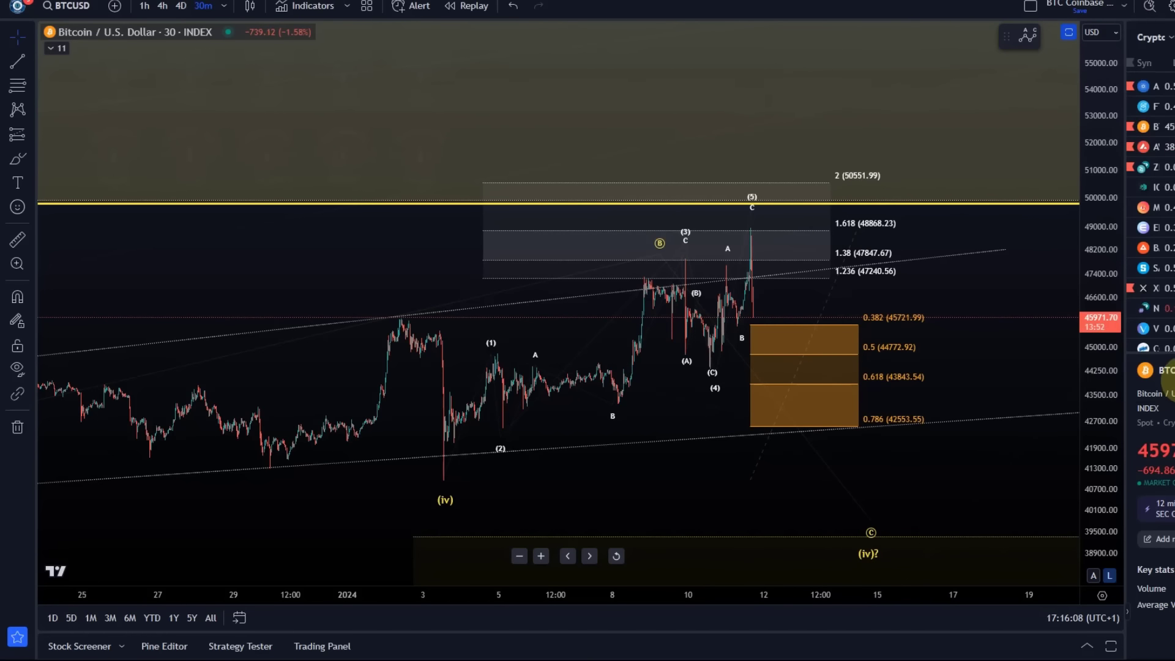
{"action": "type", "text": "btc"}
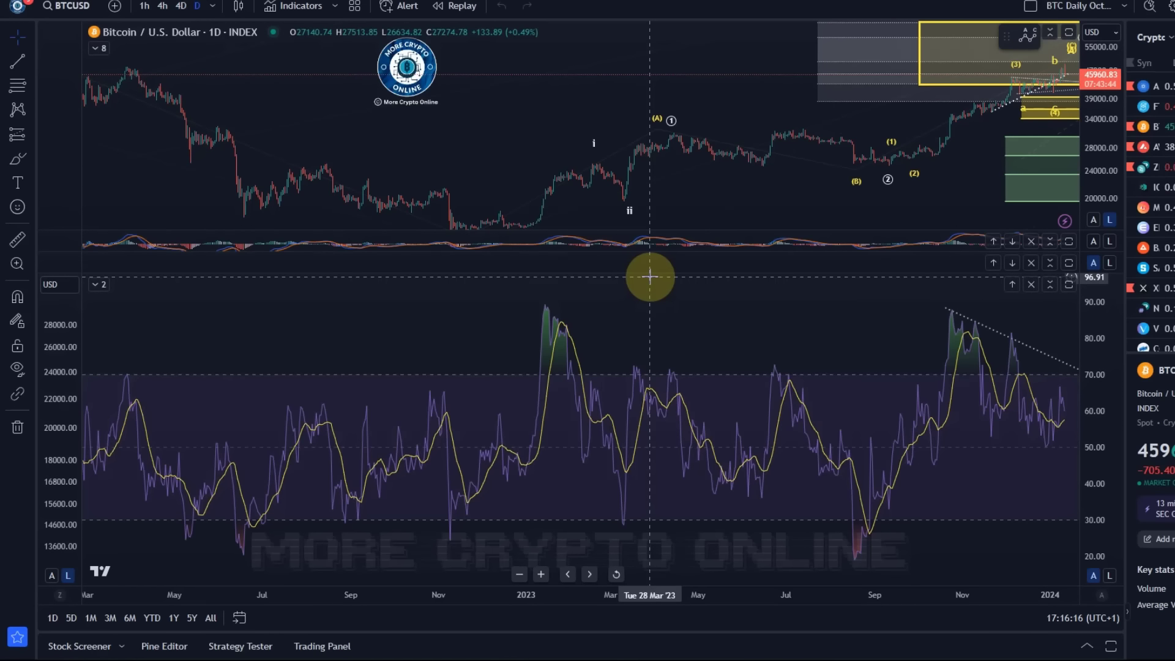
Step: Enlarge the daily price chart by hiding the indicator pane, and bring the recent candles into view
{"action": "double_click", "coordinate": [567, 116]}
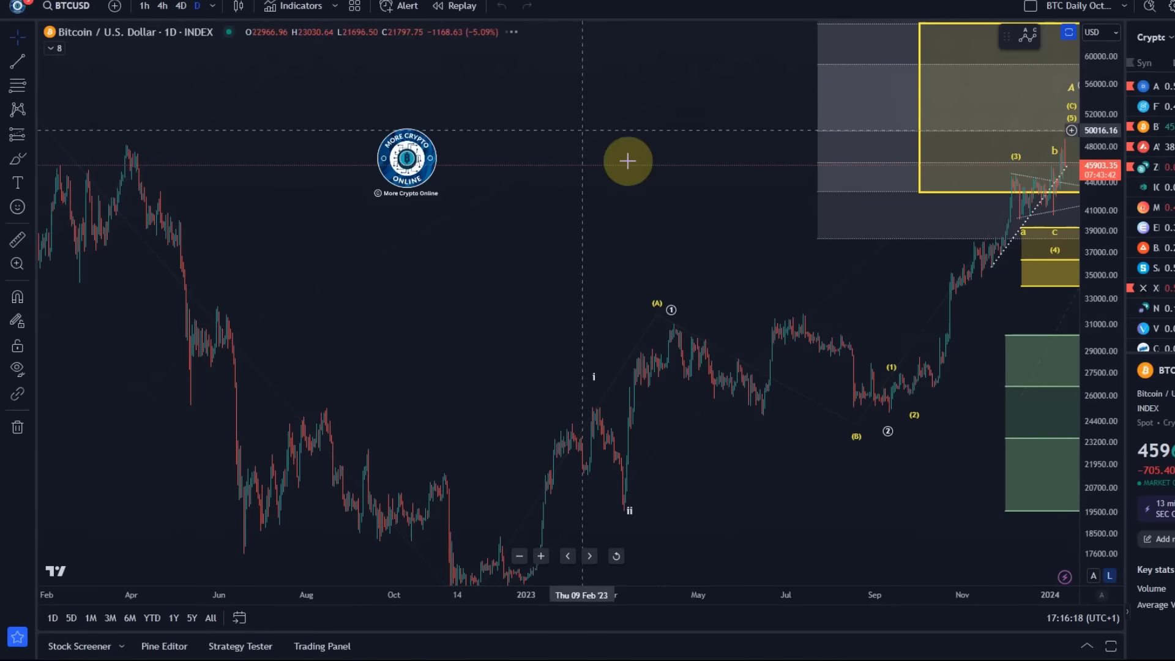
{"action": "left_click_drag", "start_coordinate": [755, 232], "coordinate": [546, 327]}
{"action": "scroll", "coordinate": [810, 301], "scroll_direction": "up", "scroll_amount": 8}
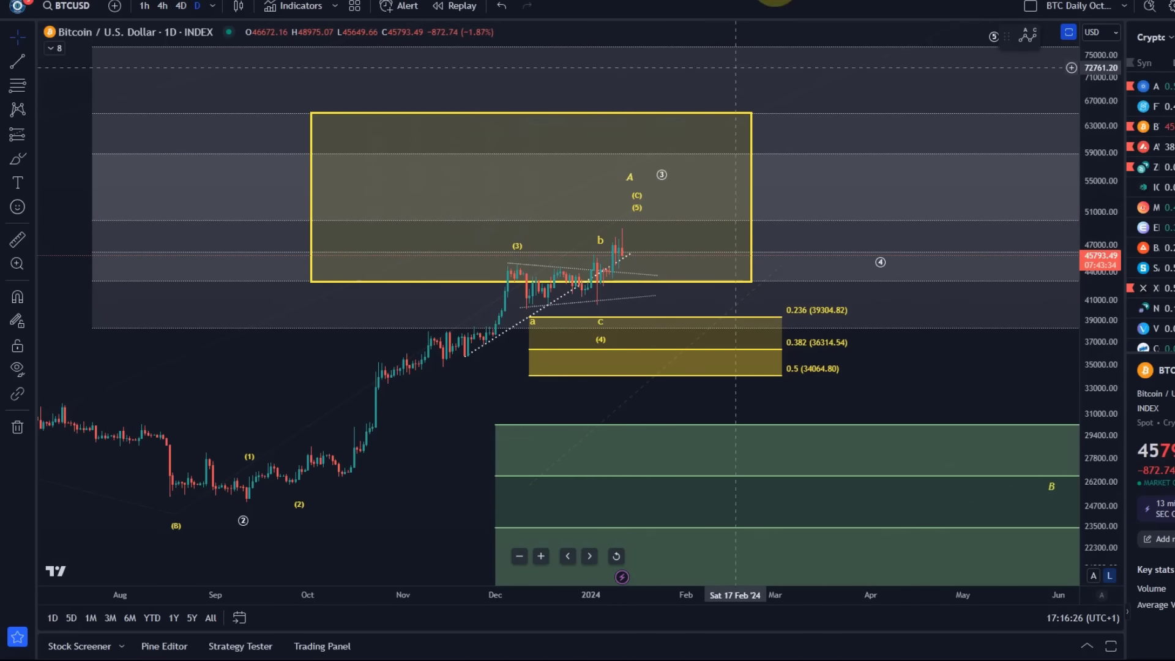
Step: Return to the 30-minute Bitcoin chart, centred on the latest price action
{"action": "left_click", "coordinate": [489, 2]}
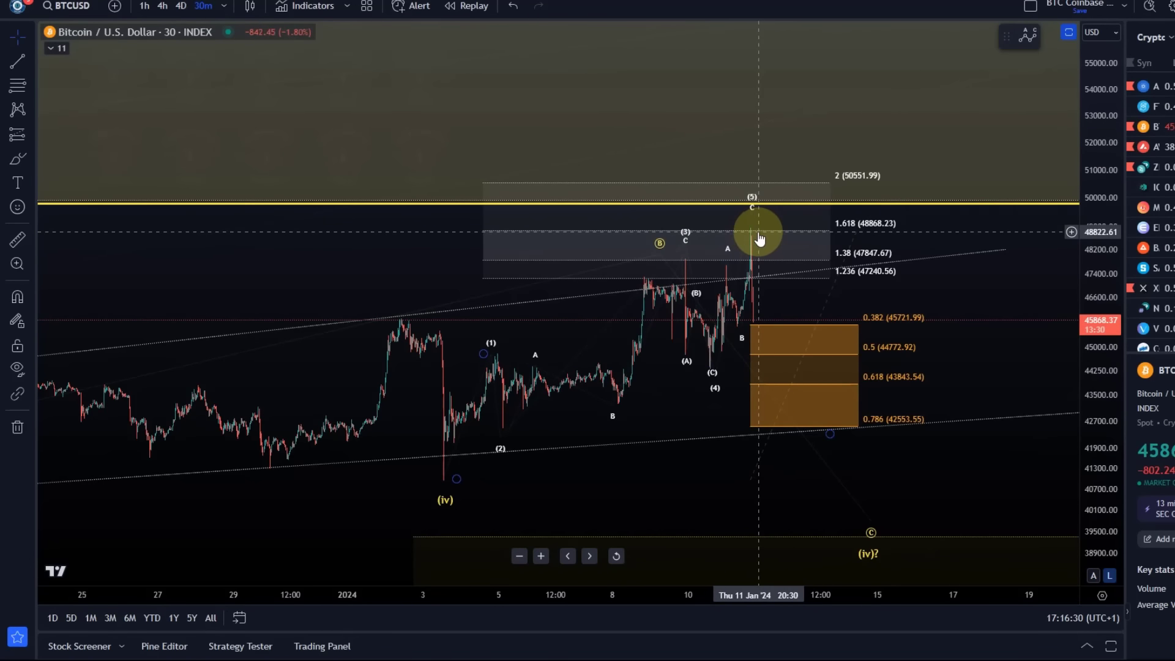
{"action": "left_click_drag", "start_coordinate": [1011, 285], "coordinate": [956, 293]}
{"action": "scroll", "coordinate": [903, 295], "scroll_direction": "up", "scroll_amount": 2}
{"action": "scroll", "coordinate": [900, 296], "scroll_direction": "up", "scroll_amount": 3}
{"action": "left_click_drag", "start_coordinate": [688, 300], "coordinate": [855, 295]}
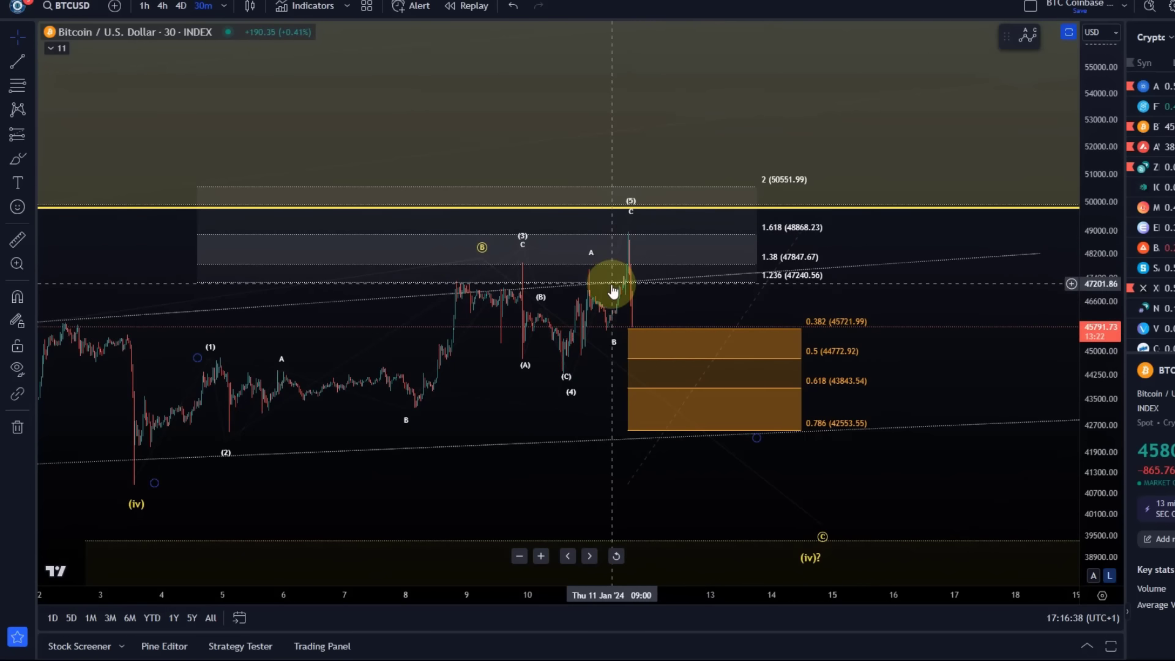
{"action": "scroll", "coordinate": [610, 286], "scroll_direction": "down", "scroll_amount": 1}
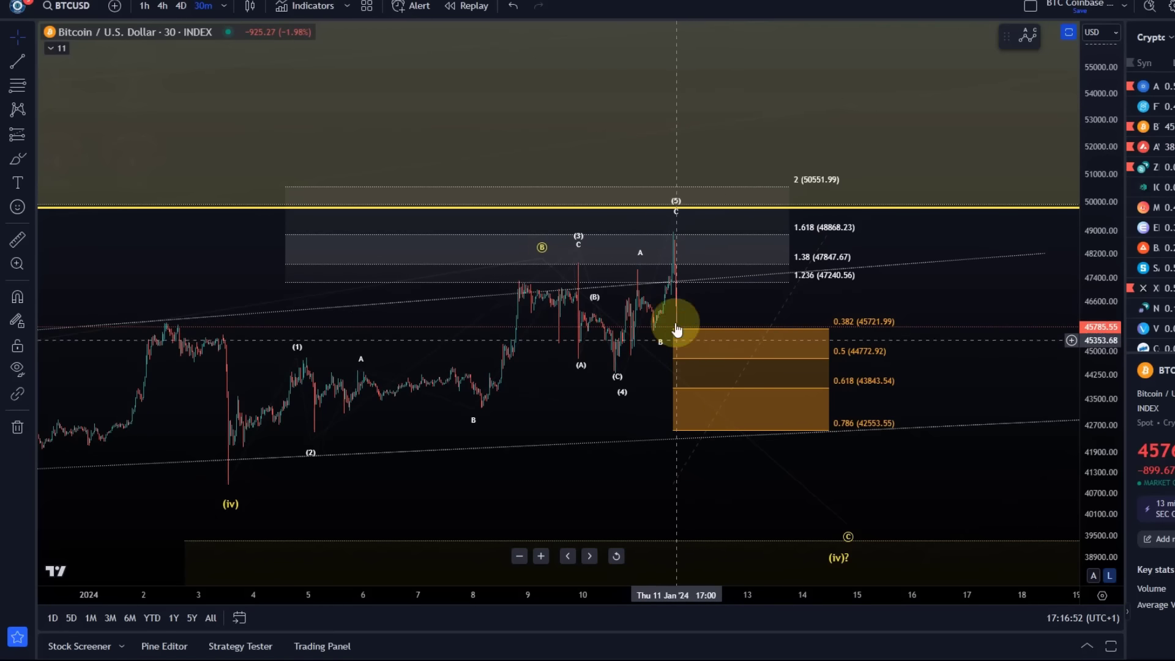
Step: On the daily chart, move a projected impulse wave point onto the latest candle's high
{"action": "left_click", "coordinate": [659, 0]}
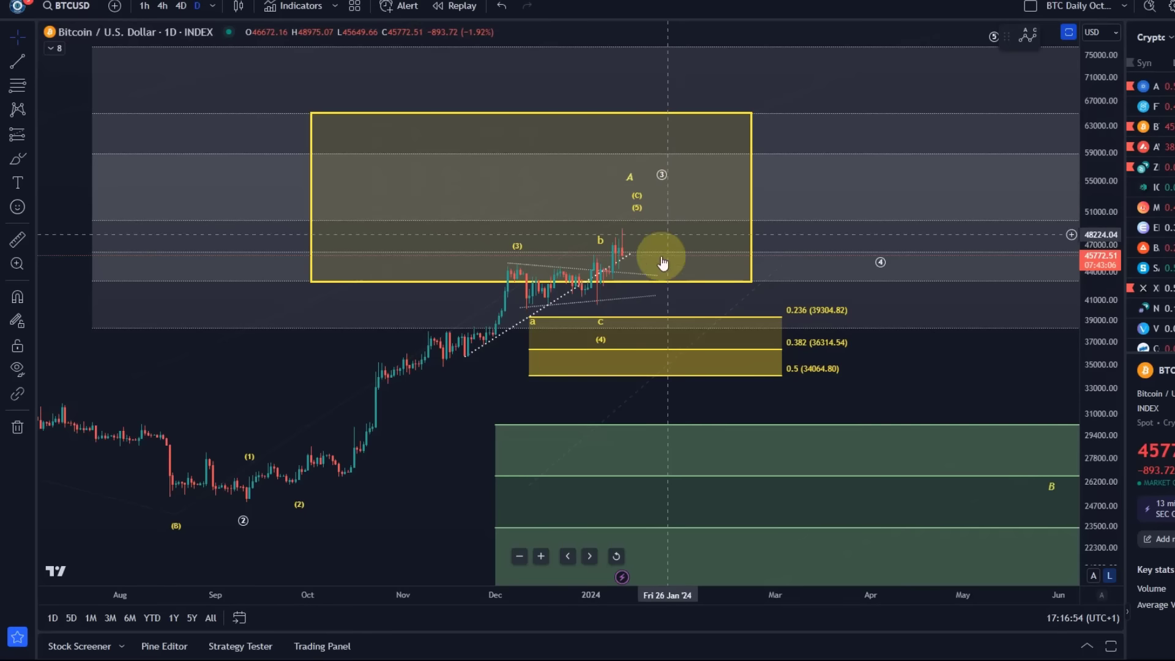
{"action": "scroll", "coordinate": [679, 264], "scroll_direction": "down", "scroll_amount": 3}
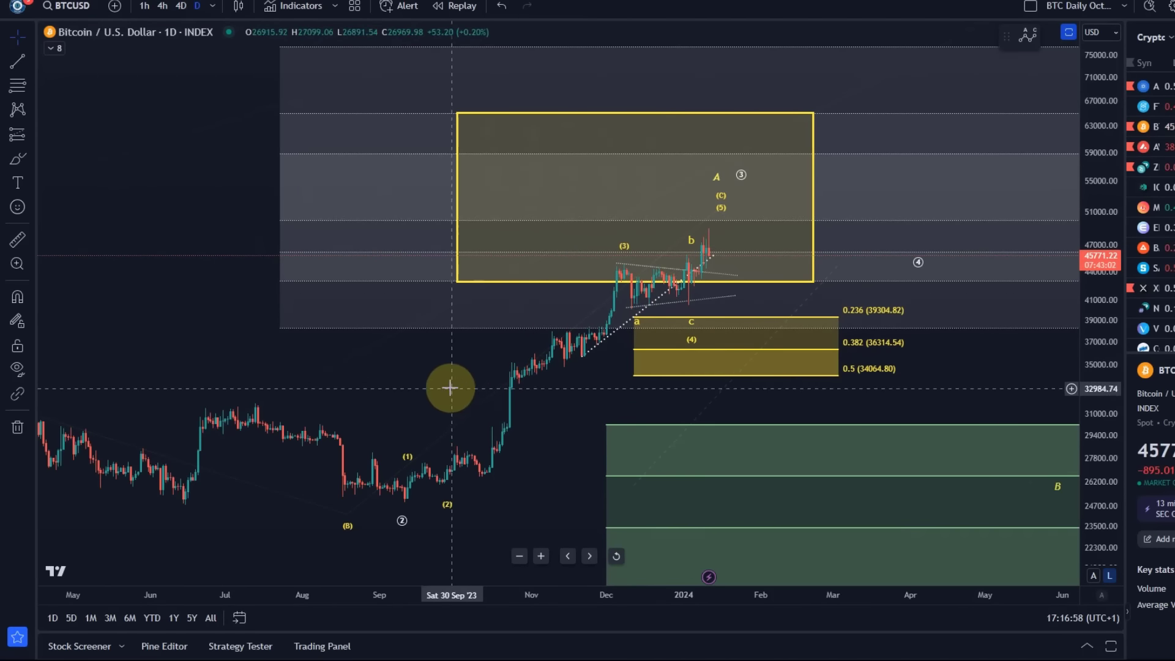
{"action": "left_click_drag", "start_coordinate": [434, 389], "coordinate": [310, 417]}
{"action": "mouse_move", "coordinate": [595, 244]}
{"action": "left_mouse_down"}
{"action": "mouse_move", "coordinate": [584, 253]}
{"action": "mouse_move", "coordinate": [590, 234]}
{"action": "mouse_move", "coordinate": [577, 209]}
{"action": "mouse_move", "coordinate": [620, 210]}
{"action": "mouse_move", "coordinate": [605, 215]}
{"action": "left_mouse_up"}
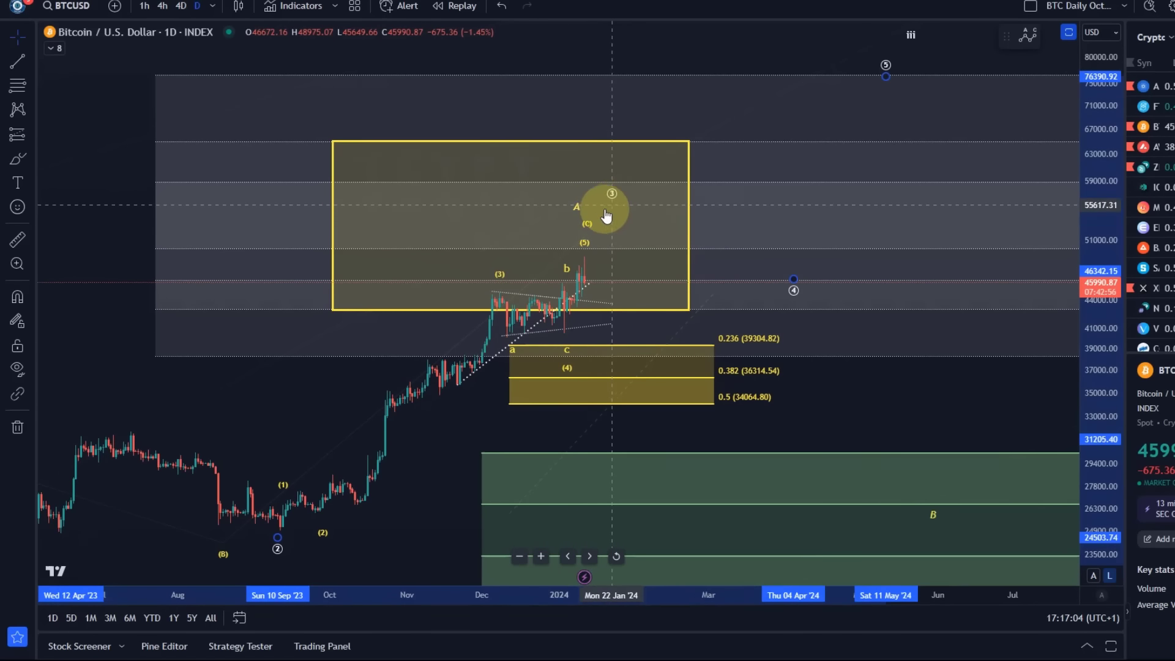
Step: Shift and re-anchor the yellow Fibonacci to 0.236–0.5, then lower wave ④ near 40516.44
{"action": "left_click_drag", "start_coordinate": [887, 392], "coordinate": [844, 380]}
{"action": "left_click", "coordinate": [717, 380]}
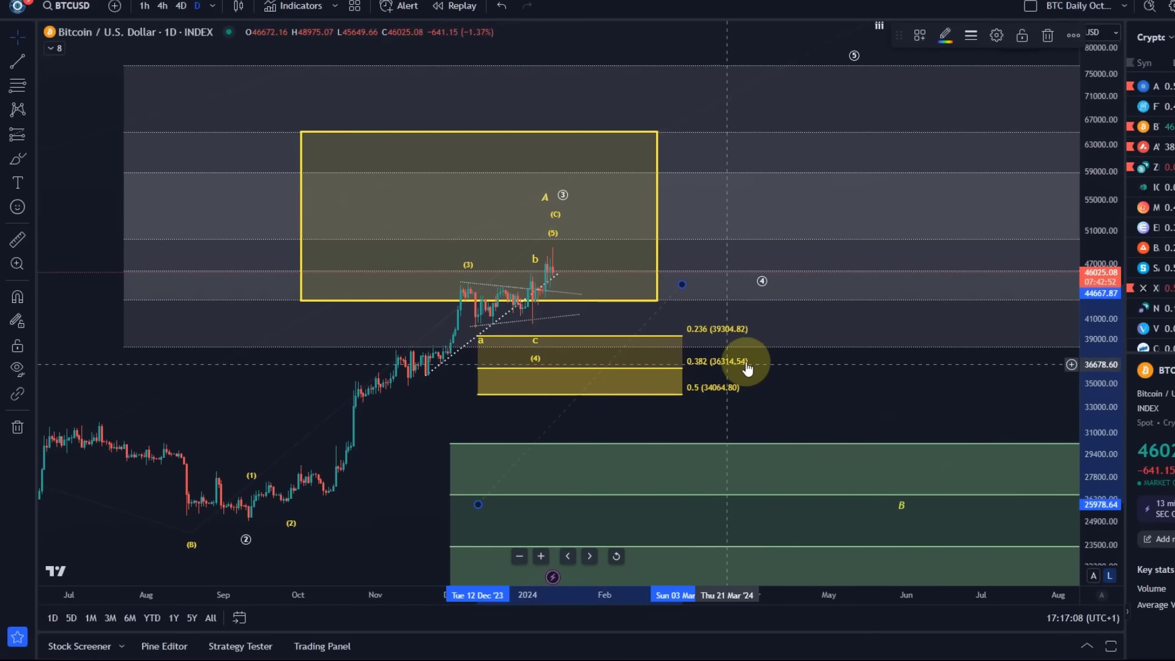
{"action": "key", "text": "Right"}
{"action": "key", "text": "Right"}
{"action": "key", "text": "Right"}
{"action": "key", "text": "Right"}
{"action": "key", "text": "Right"}
{"action": "key", "text": "Right"}
{"action": "key", "text": "Right"}
{"action": "key", "text": "Right"}
{"action": "key", "text": "Right"}
{"action": "key", "text": "Right"}
{"action": "key", "text": "Right"}
{"action": "key", "text": "Right"}
{"action": "key", "text": "Right"}
{"action": "key", "text": "Right"}
{"action": "key", "text": "Right"}
{"action": "key", "text": "Right"}
{"action": "key", "text": "Right"}
{"action": "key", "text": "Right"}
{"action": "key", "text": "Right"}
{"action": "key", "text": "Right"}
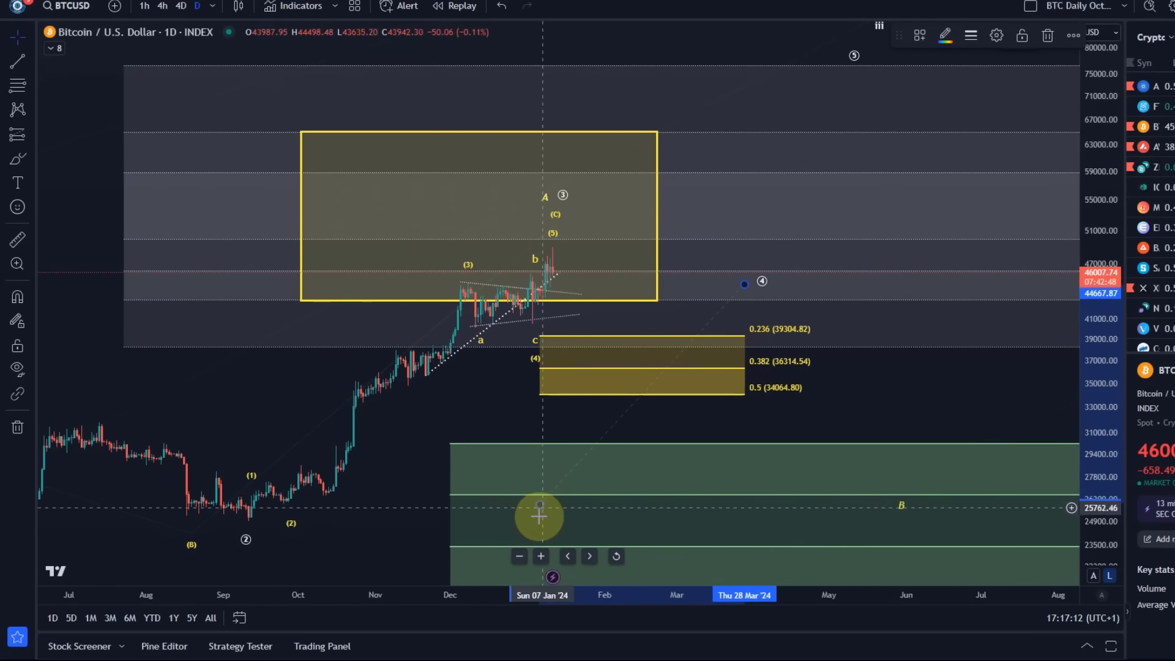
{"action": "left_click_drag", "start_coordinate": [538, 506], "coordinate": [542, 520]}
{"action": "mouse_move", "coordinate": [742, 284]}
{"action": "left_mouse_down"}
{"action": "mouse_move", "coordinate": [744, 253]}
{"action": "mouse_move", "coordinate": [769, 247]}
{"action": "left_mouse_up"}
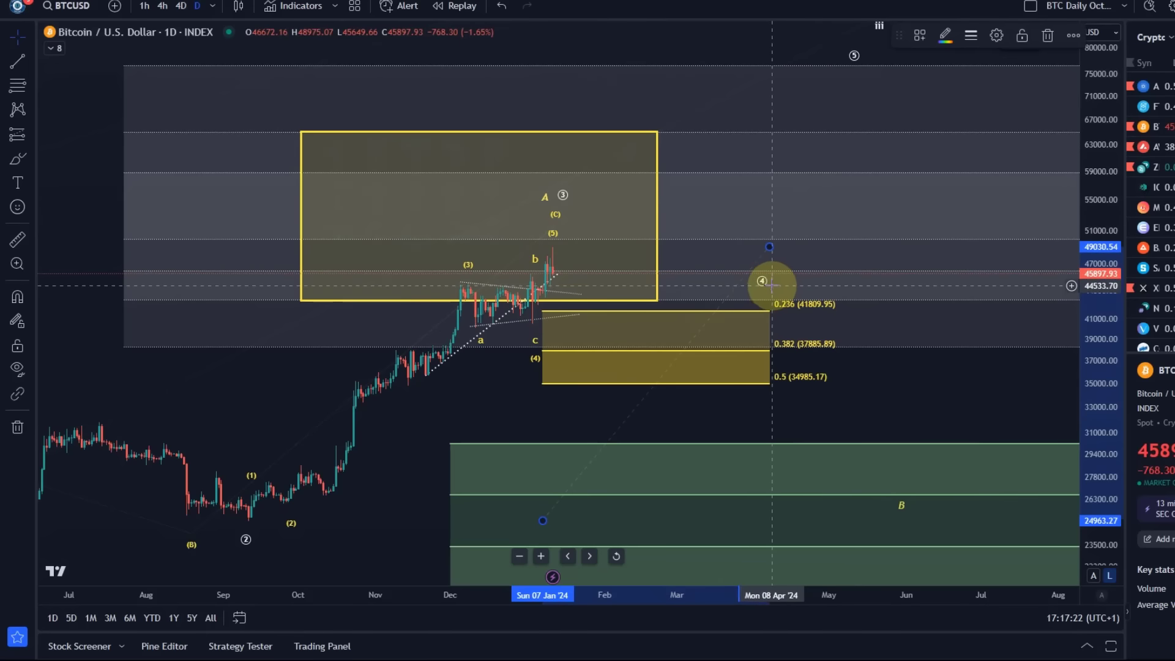
{"action": "left_click_drag", "start_coordinate": [764, 285], "coordinate": [688, 314]}
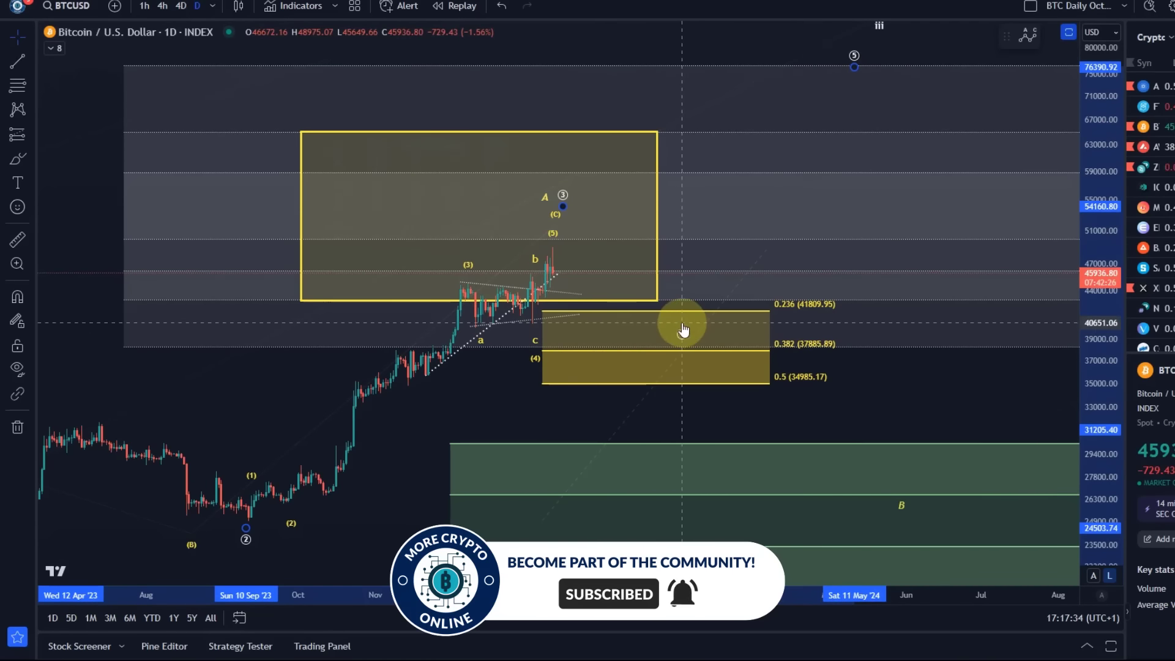
{"action": "left_click_drag", "start_coordinate": [682, 324], "coordinate": [680, 324]}
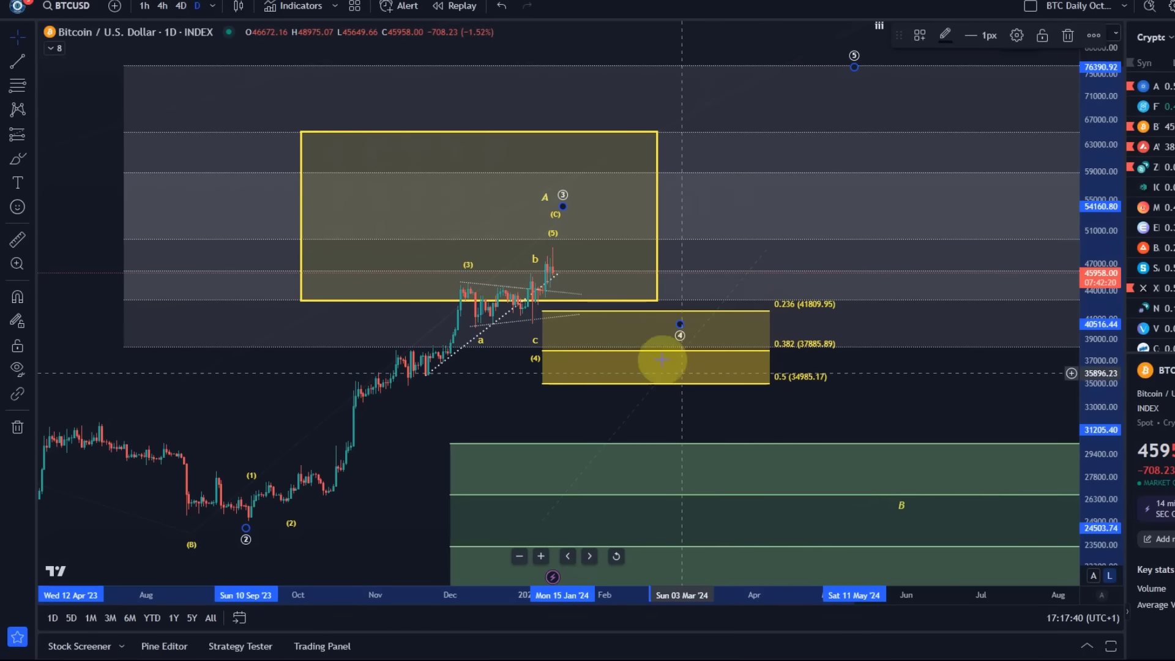
Step: Draw an ABC correction from the recent top, with (A) in the yellow zone and (C) in the green zone
{"action": "left_click", "coordinate": [33, 114]}
{"action": "left_click", "coordinate": [189, 338]}
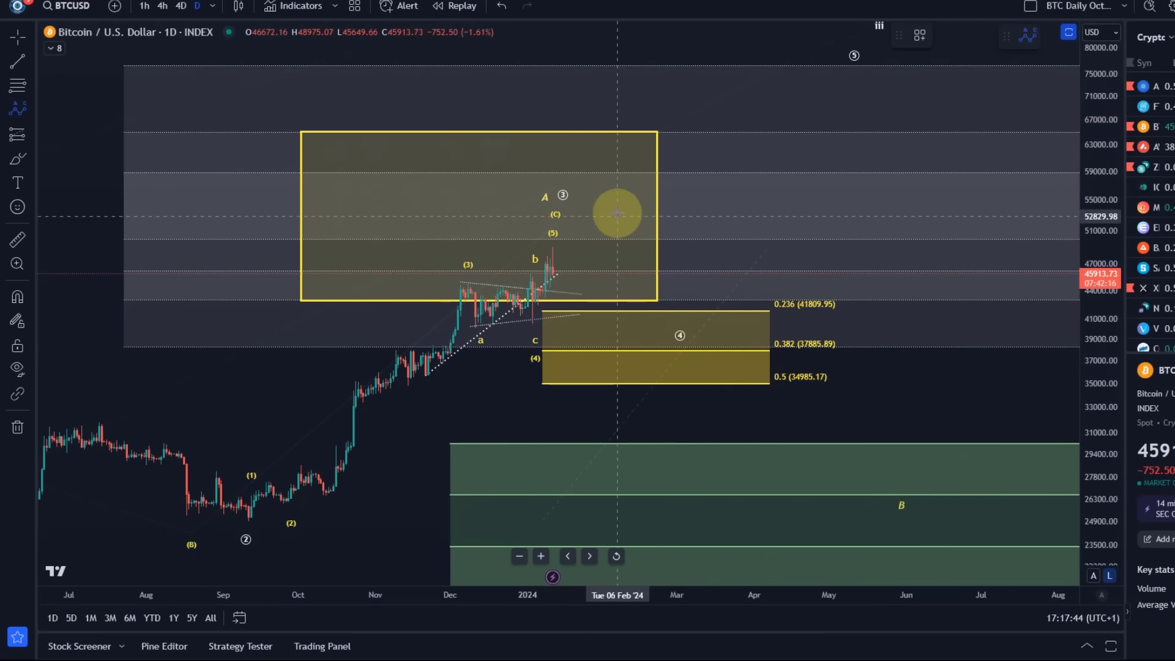
{"action": "left_click", "coordinate": [545, 210]}
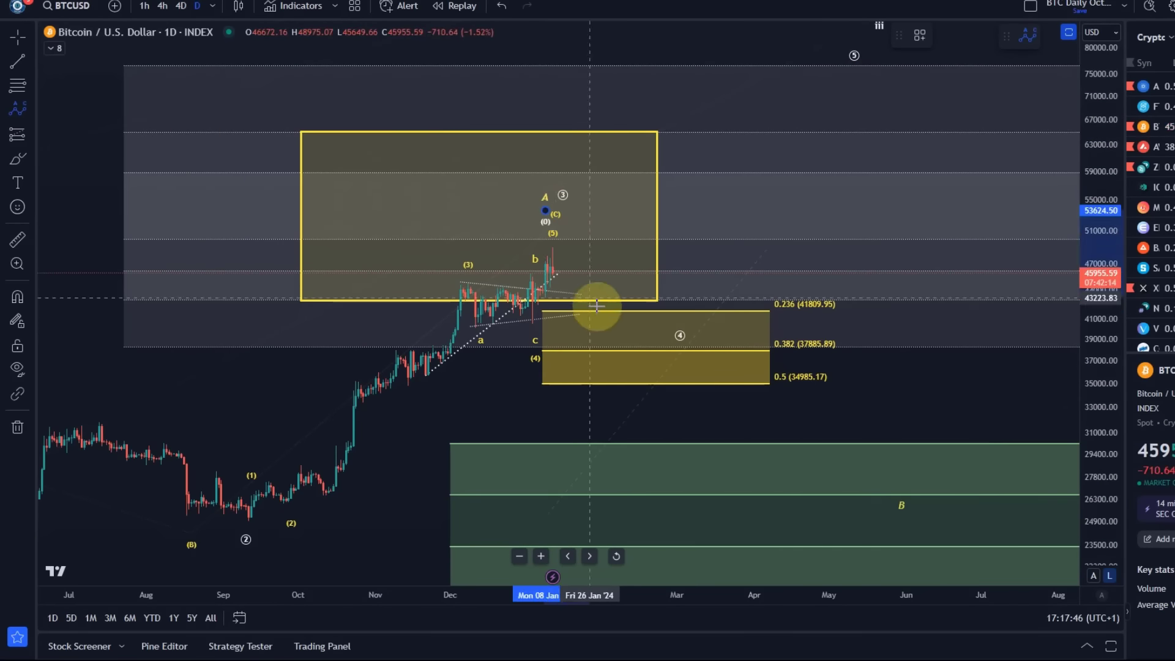
{"action": "left_click", "coordinate": [620, 334]}
{"action": "left_click", "coordinate": [679, 250]}
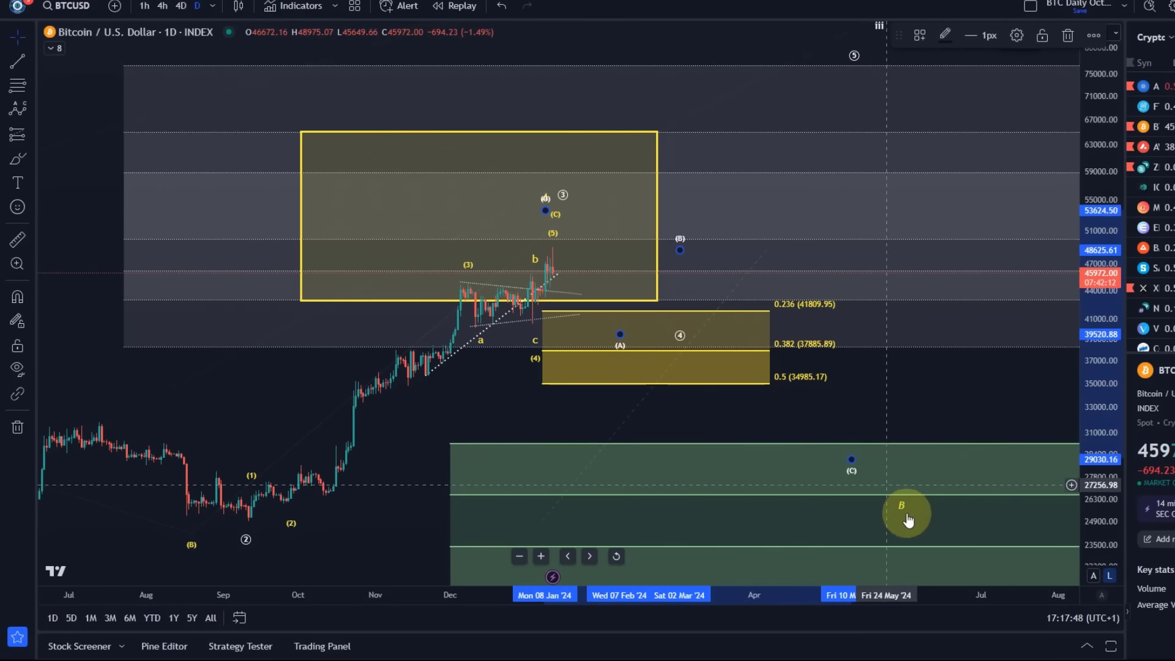
{"action": "left_click", "coordinate": [853, 488]}
{"action": "left_click_drag", "start_coordinate": [857, 497], "coordinate": [856, 497]}
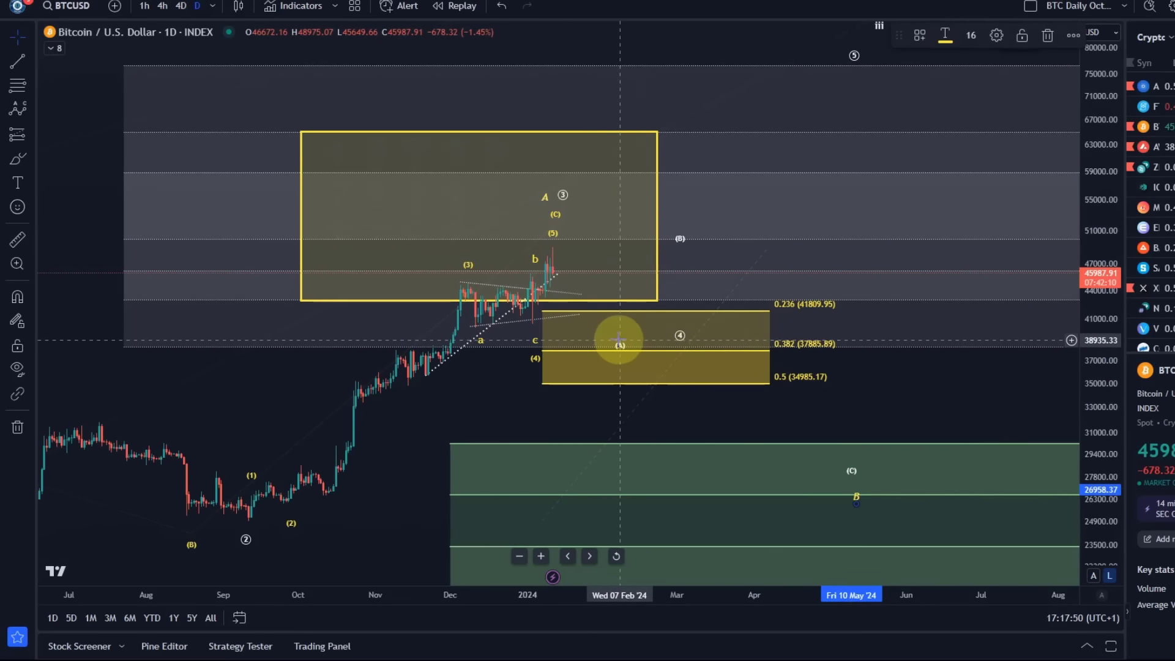
Step: Raise the green Fibonacci anchor so it spans 0.382 (31558.50) to 0.786 (19873.28)
{"action": "left_click_drag", "start_coordinate": [759, 399], "coordinate": [265, 336]}
{"action": "scroll", "coordinate": [266, 336], "scroll_direction": "down", "scroll_amount": 5}
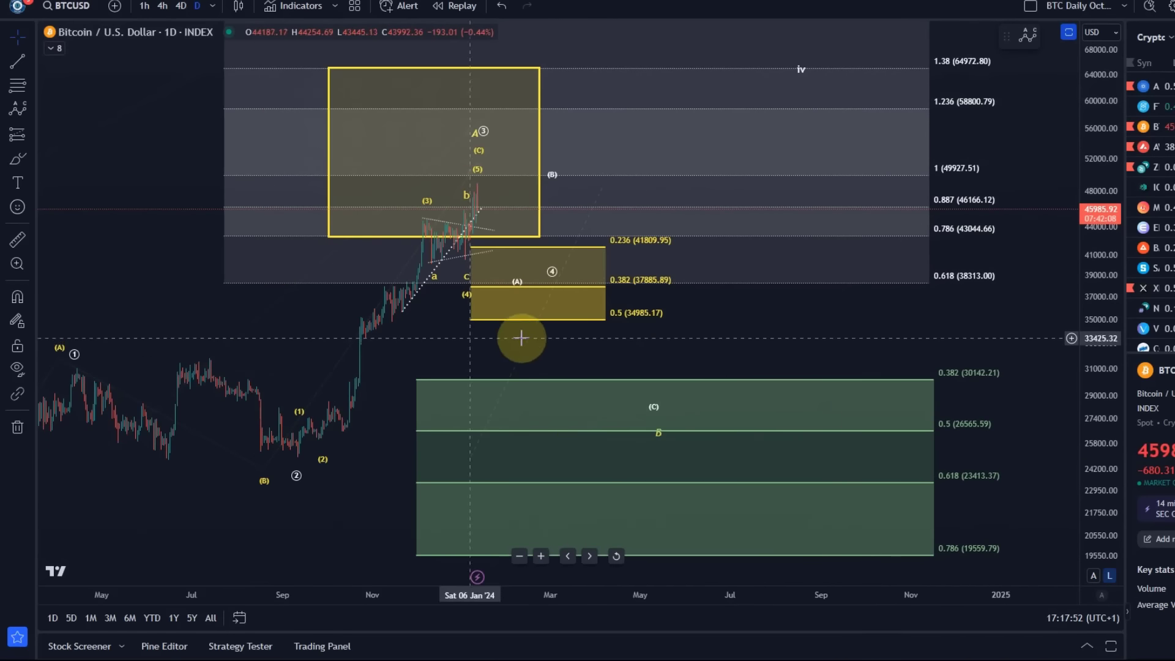
{"action": "left_click", "coordinate": [977, 415]}
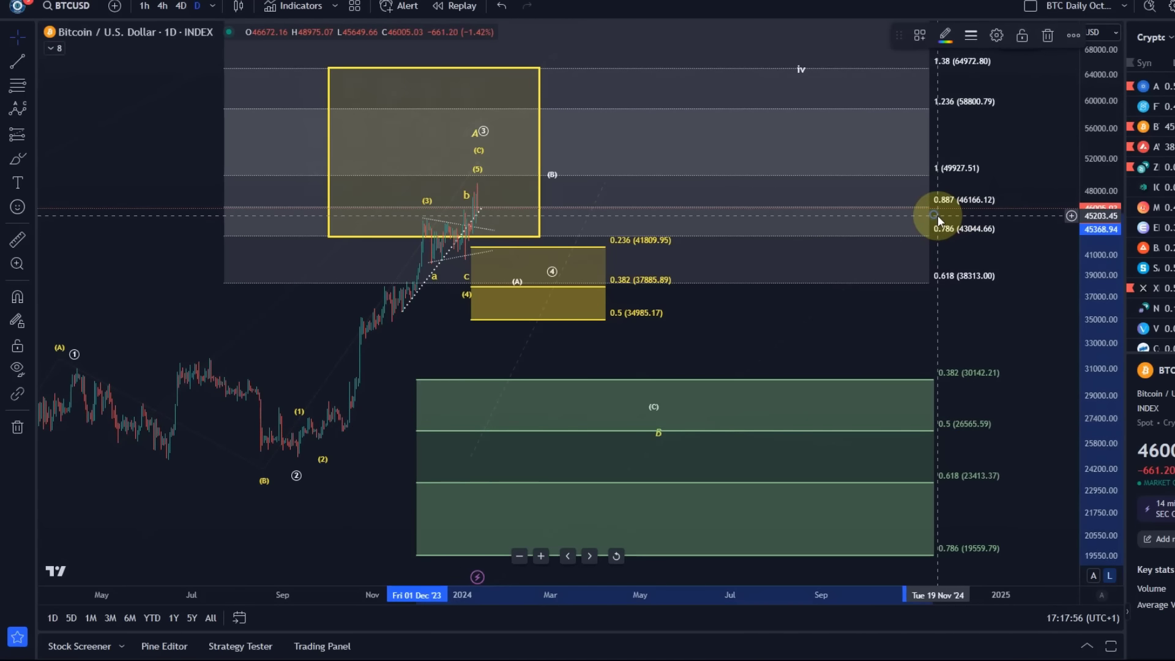
{"action": "left_click_drag", "start_coordinate": [937, 215], "coordinate": [938, 183]}
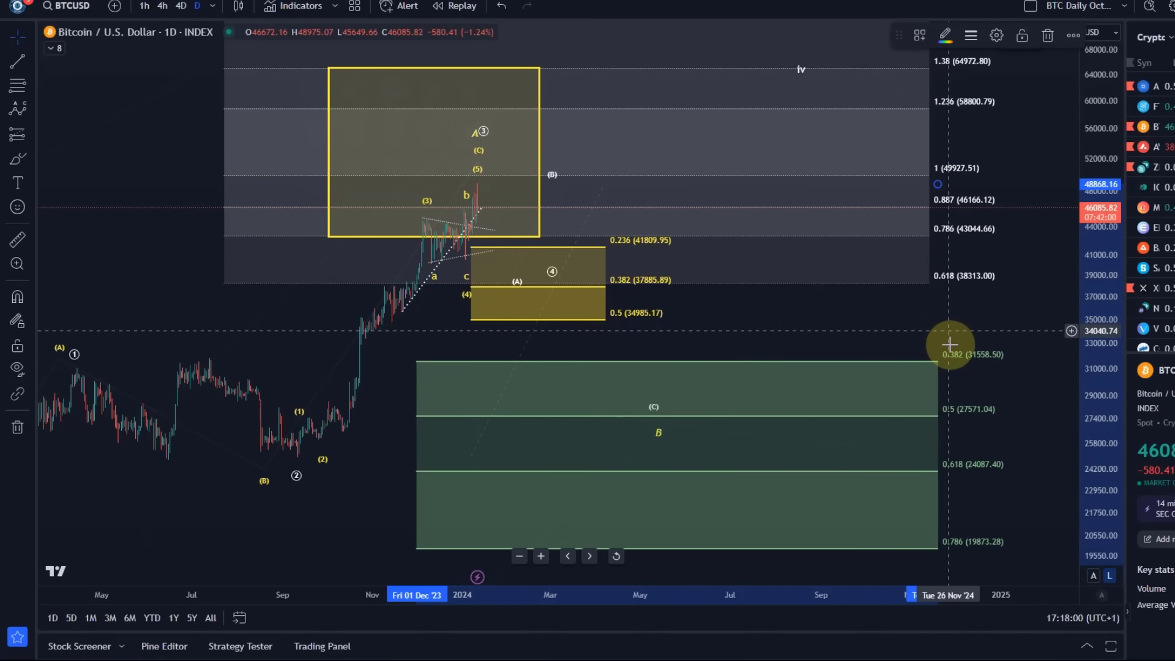
{"action": "left_click", "coordinate": [653, 400]}
Step: Make the ABC correction wave labels yellow
{"action": "left_click", "coordinate": [945, 36]}
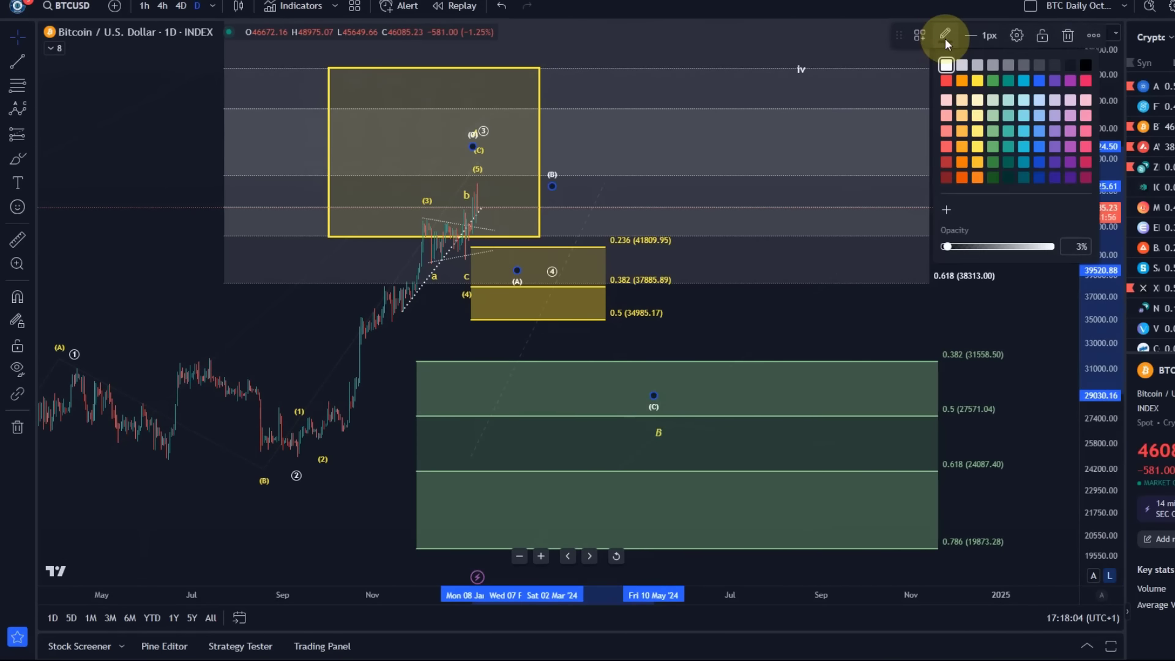
{"action": "left_click", "coordinate": [977, 80]}
{"action": "left_click", "coordinate": [775, 381]}
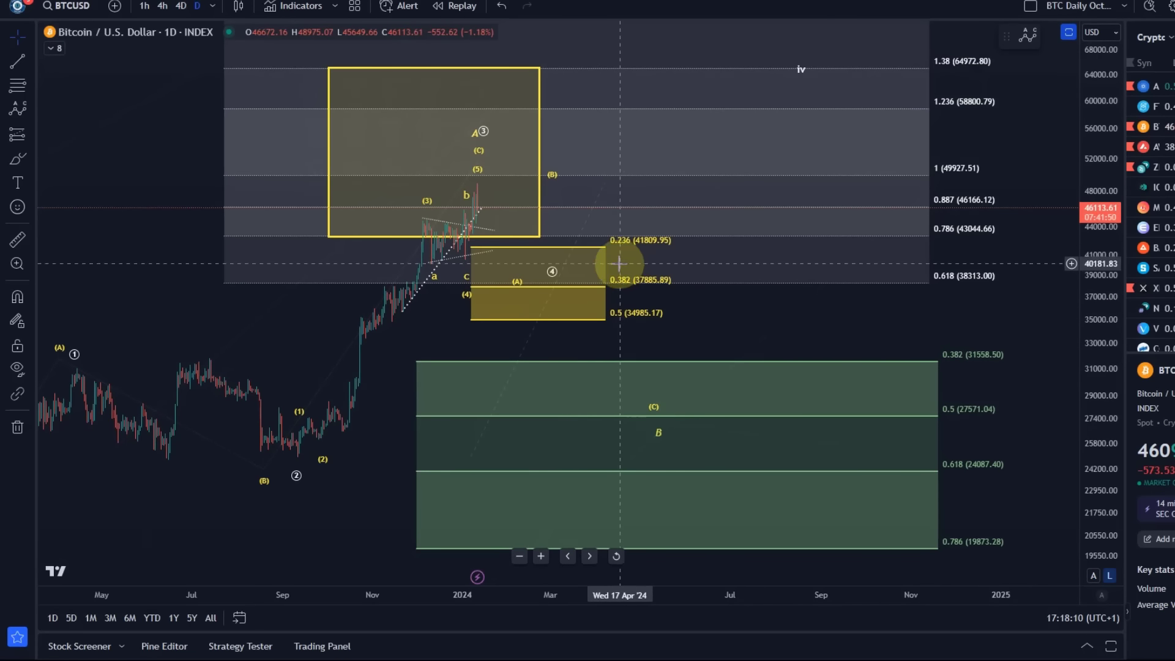
Step: Shift the yellow Fibonacci later in time and move wave ④ right and down into the yellow zone
{"action": "left_click", "coordinate": [552, 274]}
{"action": "left_click", "coordinate": [588, 254]}
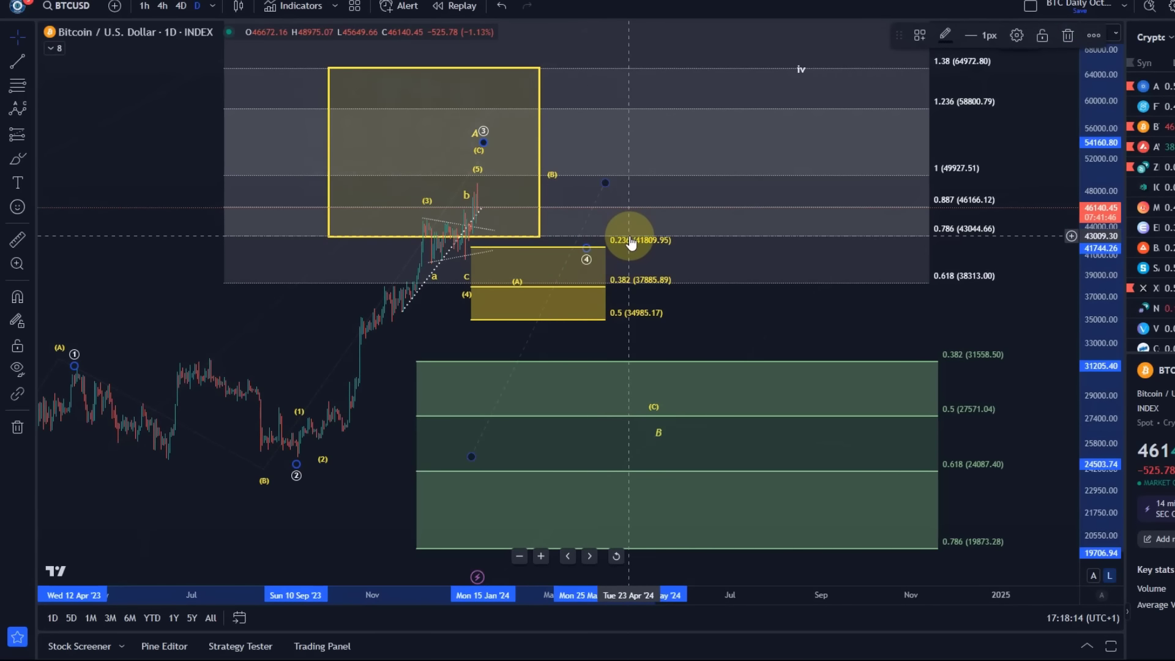
{"action": "left_click", "coordinate": [635, 239]}
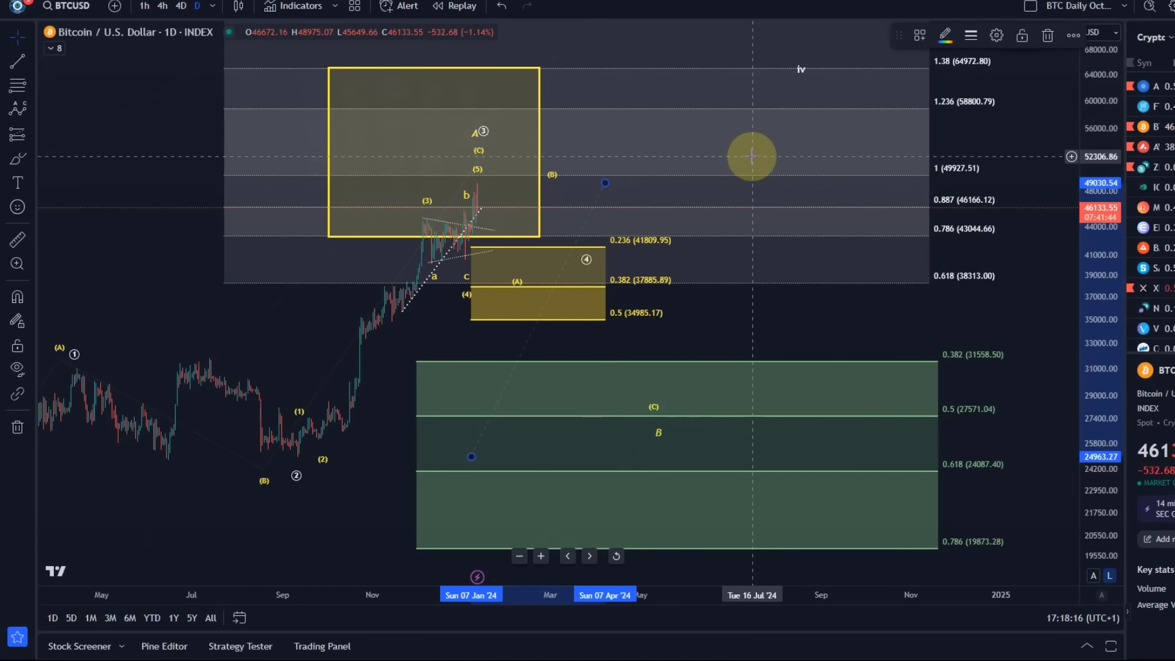
{"action": "key", "text": "Right"}
{"action": "key", "text": "Right"}
{"action": "key", "text": "Right"}
{"action": "key", "text": "Right"}
{"action": "key", "text": "Right"}
{"action": "key", "text": "Right"}
{"action": "key", "text": "Right"}
{"action": "key", "text": "Right"}
{"action": "key", "text": "Right"}
{"action": "key", "text": "Right"}
{"action": "key", "text": "Right"}
{"action": "key", "text": "Right"}
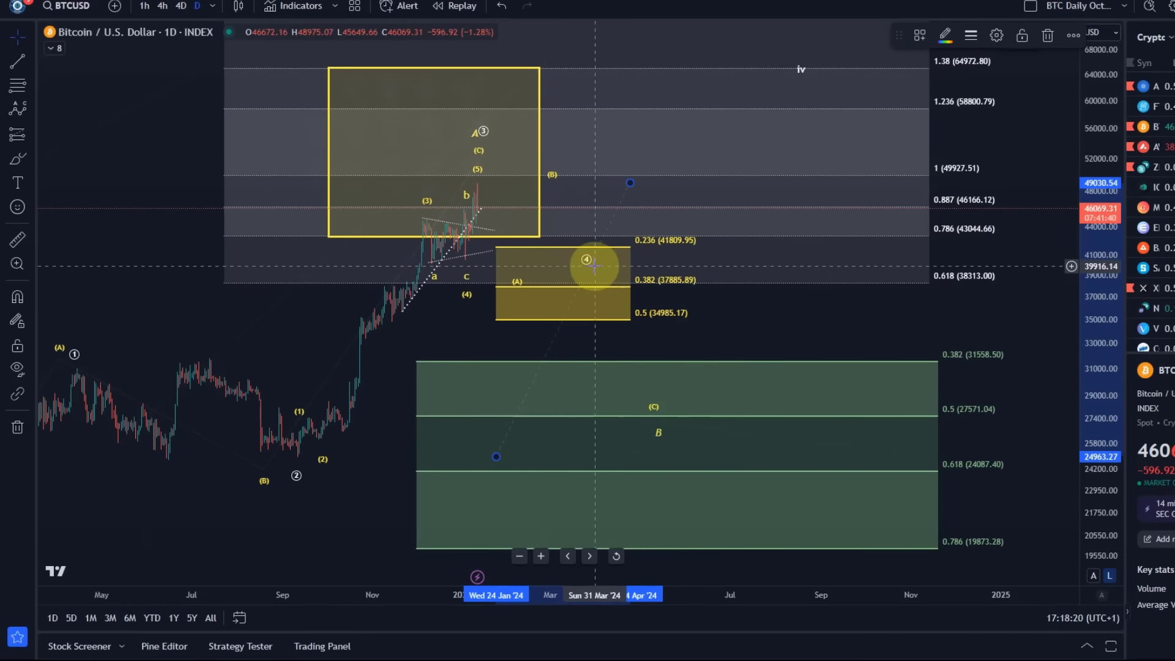
{"action": "left_click_drag", "start_coordinate": [589, 262], "coordinate": [599, 268]}
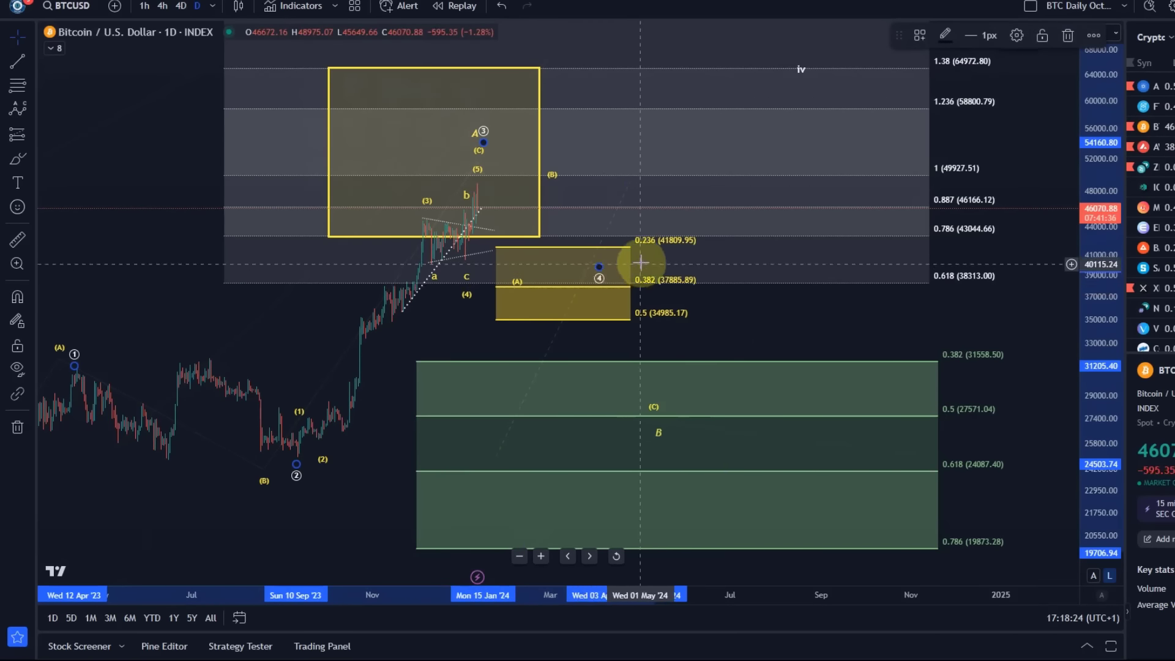
{"action": "left_click", "coordinate": [597, 349]}
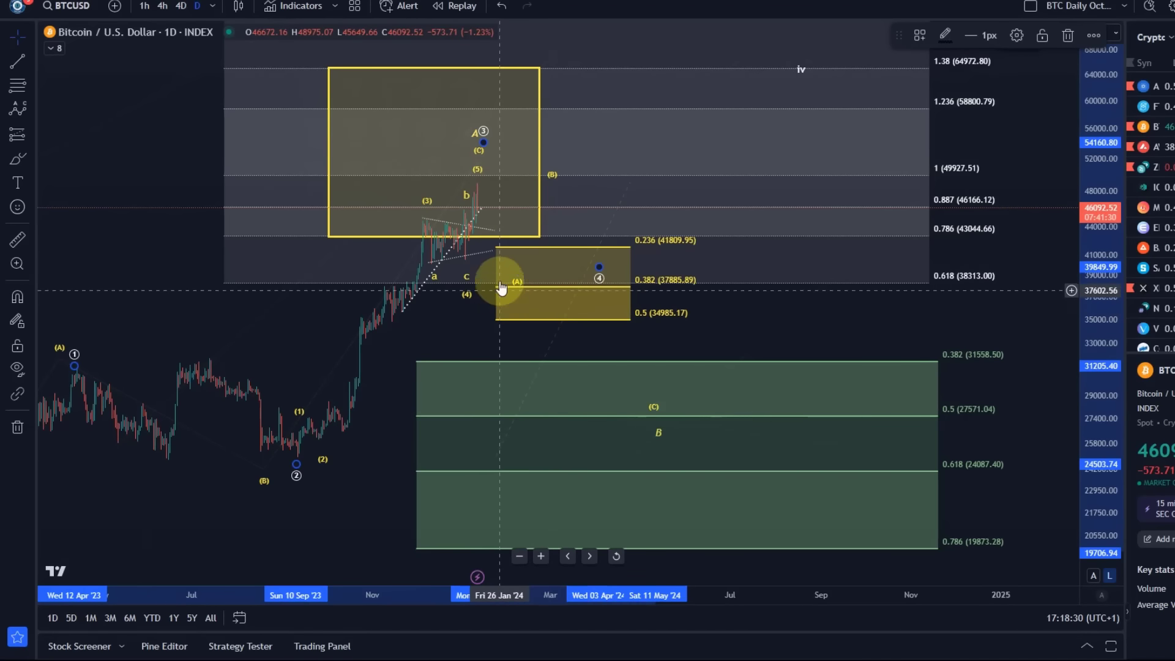
Step: Move the correction's (B) point later in time, just below the 1 level
{"action": "left_click", "coordinate": [549, 183]}
{"action": "left_click_drag", "start_coordinate": [552, 190], "coordinate": [575, 195]}
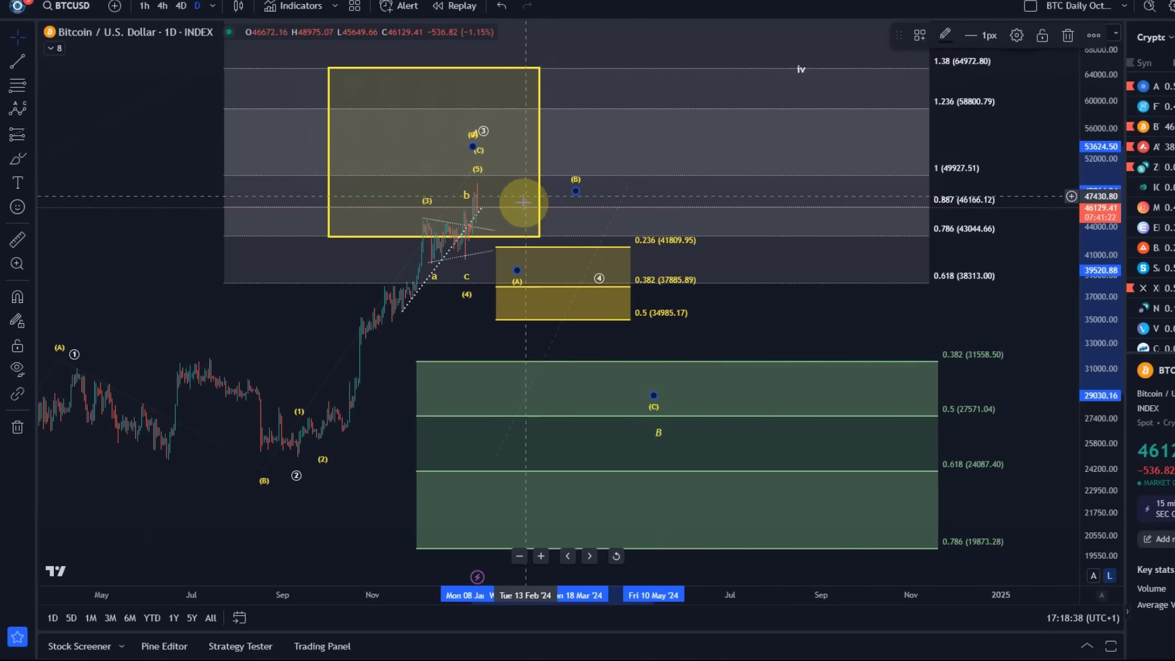
{"action": "scroll", "coordinate": [514, 243], "scroll_direction": "up", "scroll_amount": 4}
Step: Place the wave count's (5) point on the latest daily candle high, near 48868.16
{"action": "left_click_drag", "start_coordinate": [386, 147], "coordinate": [1052, 279]}
{"action": "scroll", "coordinate": [765, 364], "scroll_direction": "up", "scroll_amount": 5}
{"action": "scroll", "coordinate": [764, 362], "scroll_direction": "up", "scroll_amount": 3}
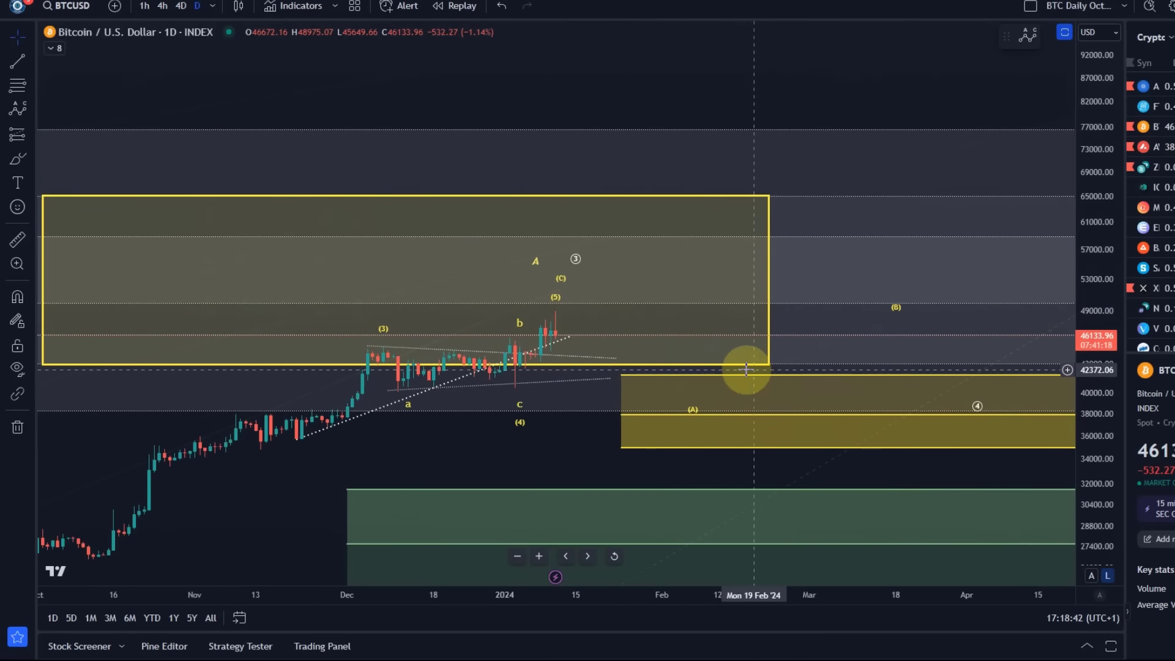
{"action": "scroll", "coordinate": [673, 370], "scroll_direction": "up", "scroll_amount": 1}
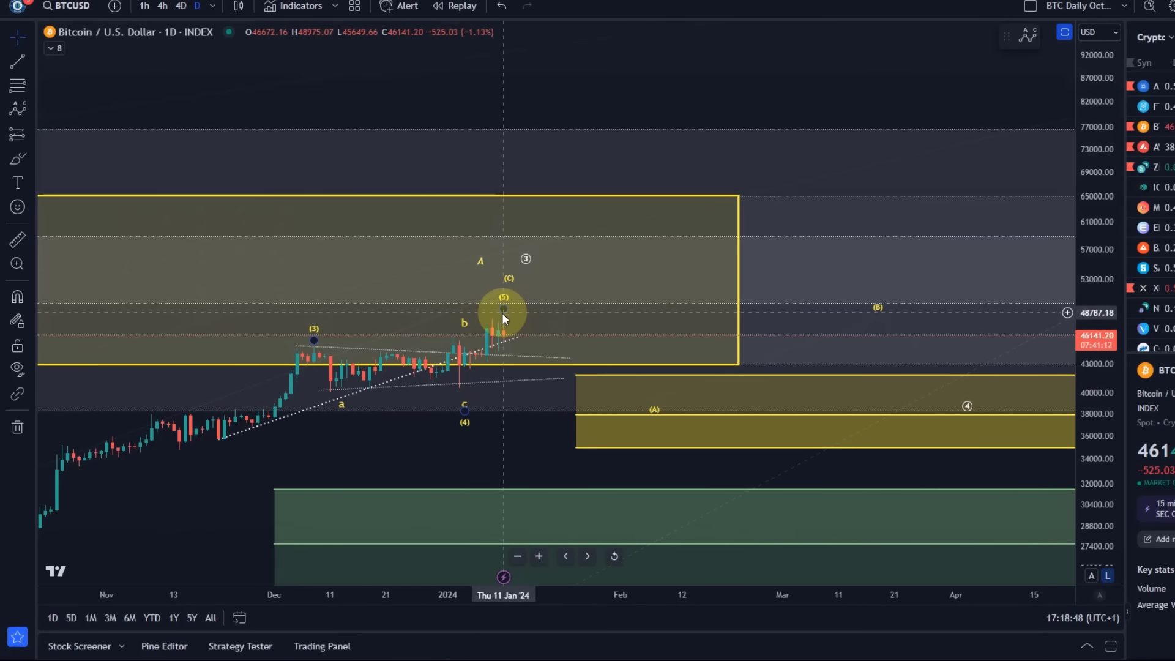
{"action": "left_click", "coordinate": [470, 385]}
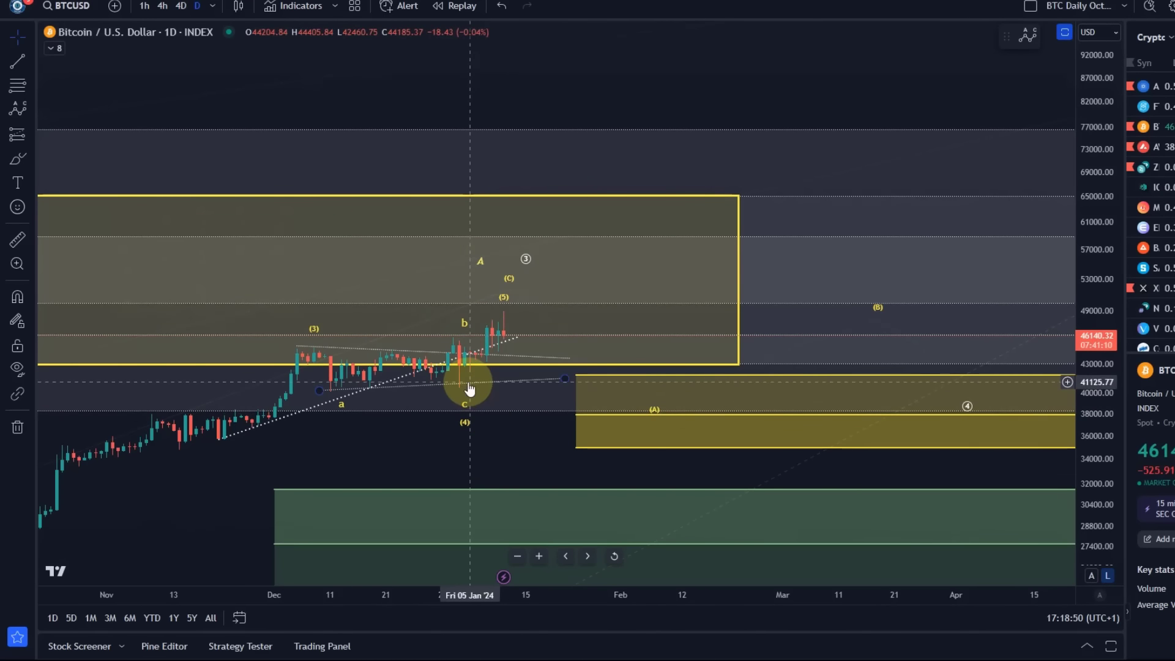
{"action": "left_click", "coordinate": [492, 309]}
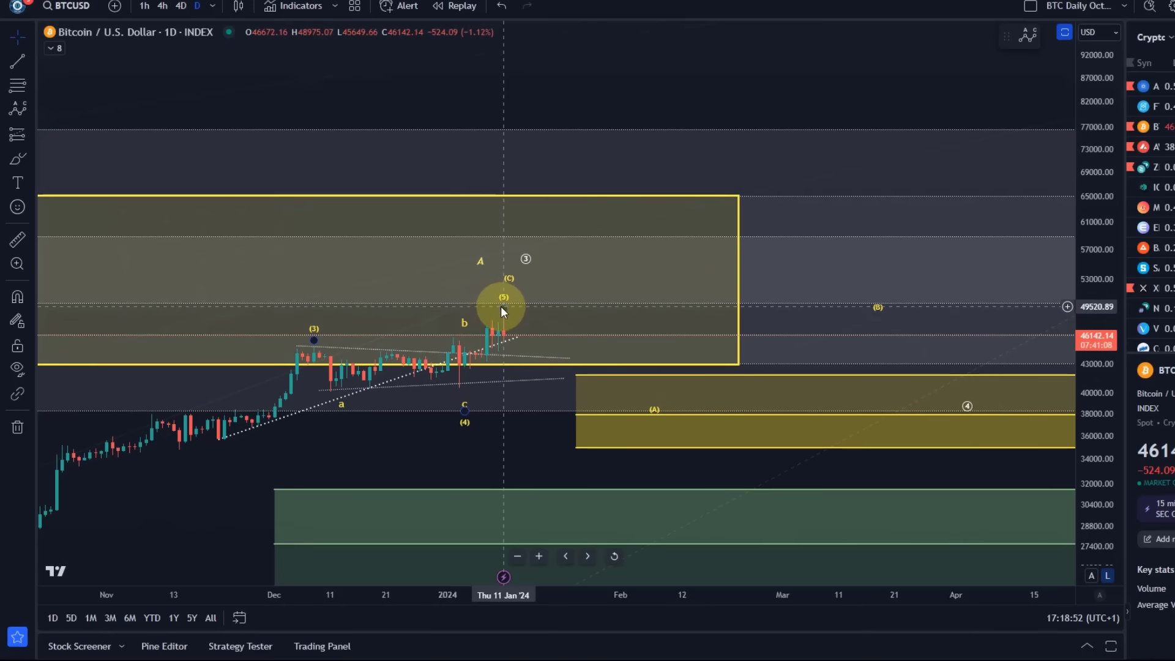
{"action": "left_click_drag", "start_coordinate": [501, 310], "coordinate": [552, 298]}
{"action": "mouse_move", "coordinate": [605, 269]}
{"action": "left_mouse_down"}
{"action": "mouse_move", "coordinate": [570, 160]}
{"action": "mouse_move", "coordinate": [508, 306]}
{"action": "mouse_move", "coordinate": [611, 197]}
{"action": "mouse_move", "coordinate": [505, 311]}
{"action": "left_mouse_up"}
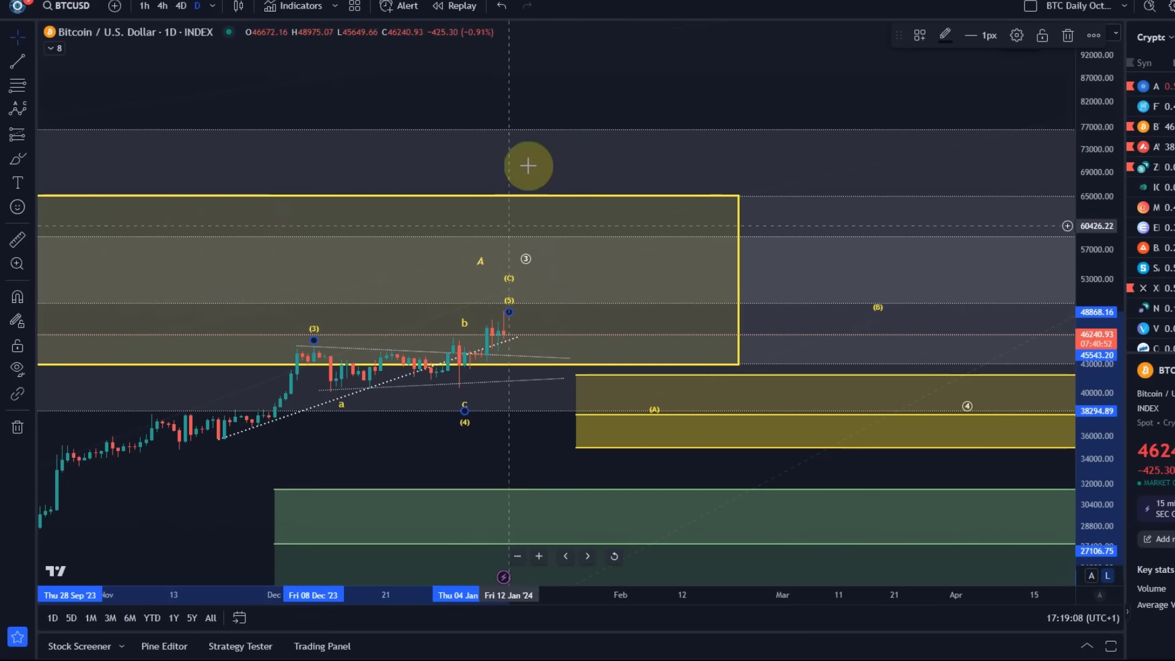
Step: On the 30-minute chart, delete the lower Fibonacci, the circled B–C correction and the (iv)? label
{"action": "key", "text": "ctrl+Tab"}
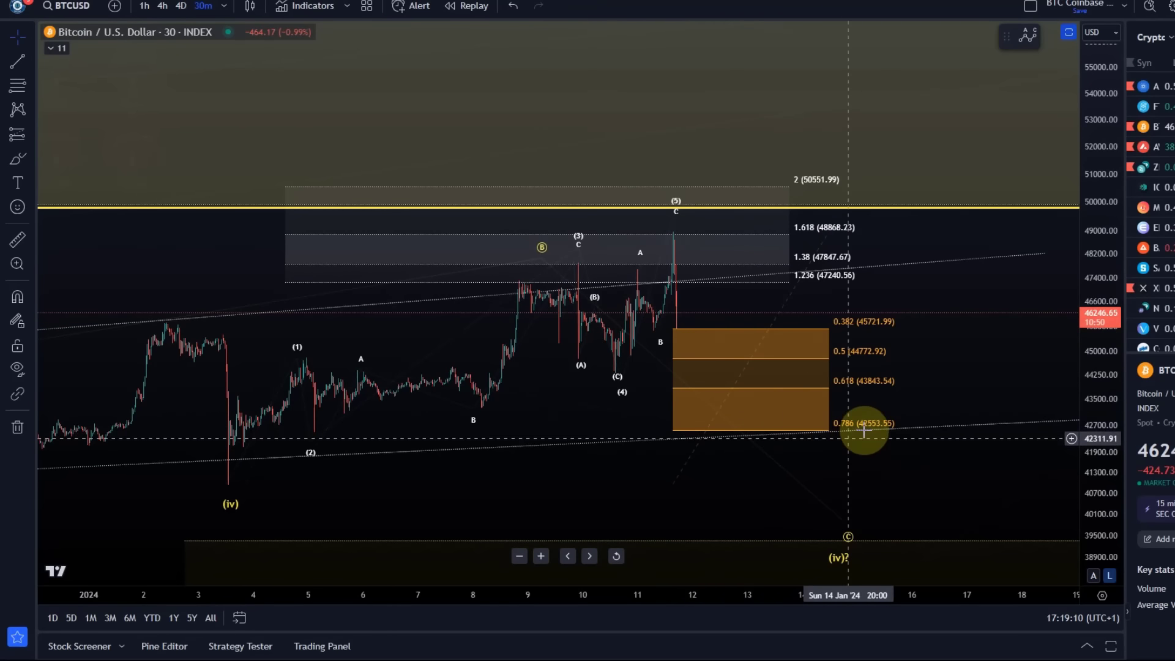
{"action": "scroll", "coordinate": [800, 504], "scroll_direction": "down", "scroll_amount": 3}
{"action": "left_click_drag", "start_coordinate": [799, 503], "coordinate": [595, 441]}
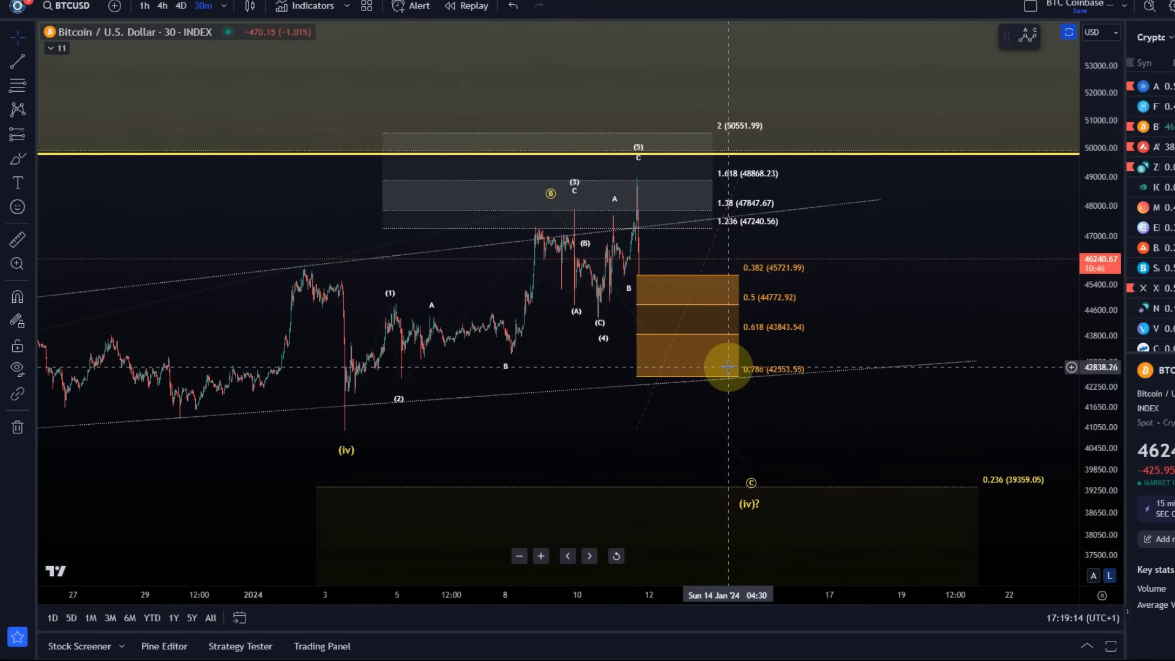
{"action": "left_click", "coordinate": [1023, 480]}
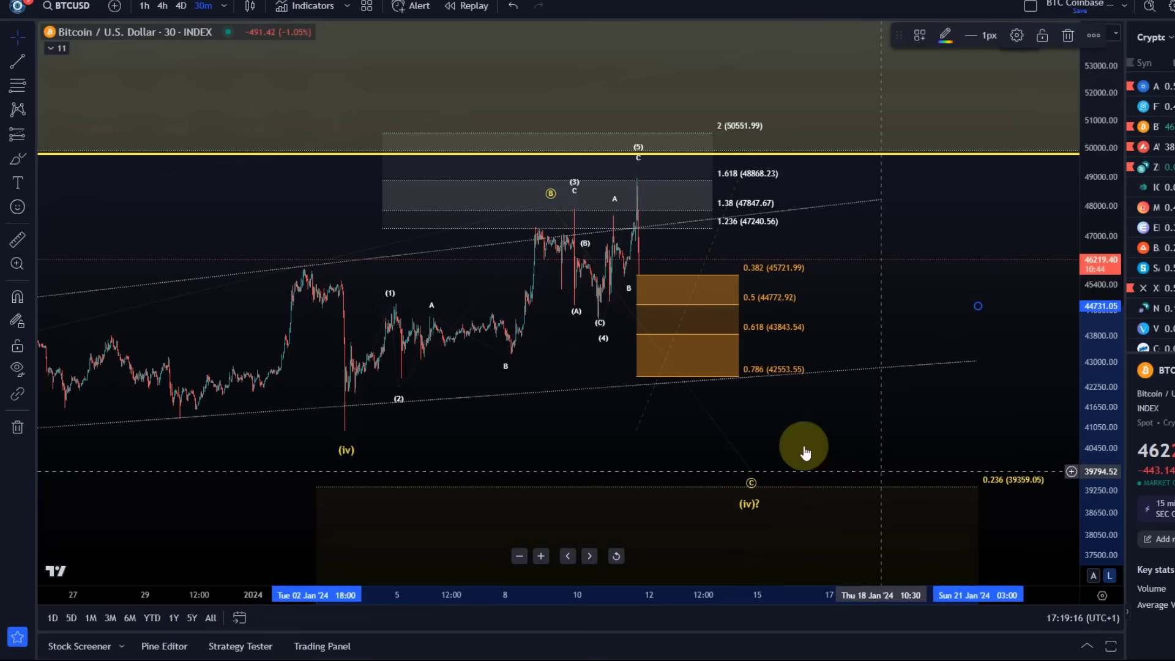
{"action": "key", "text": "Delete"}
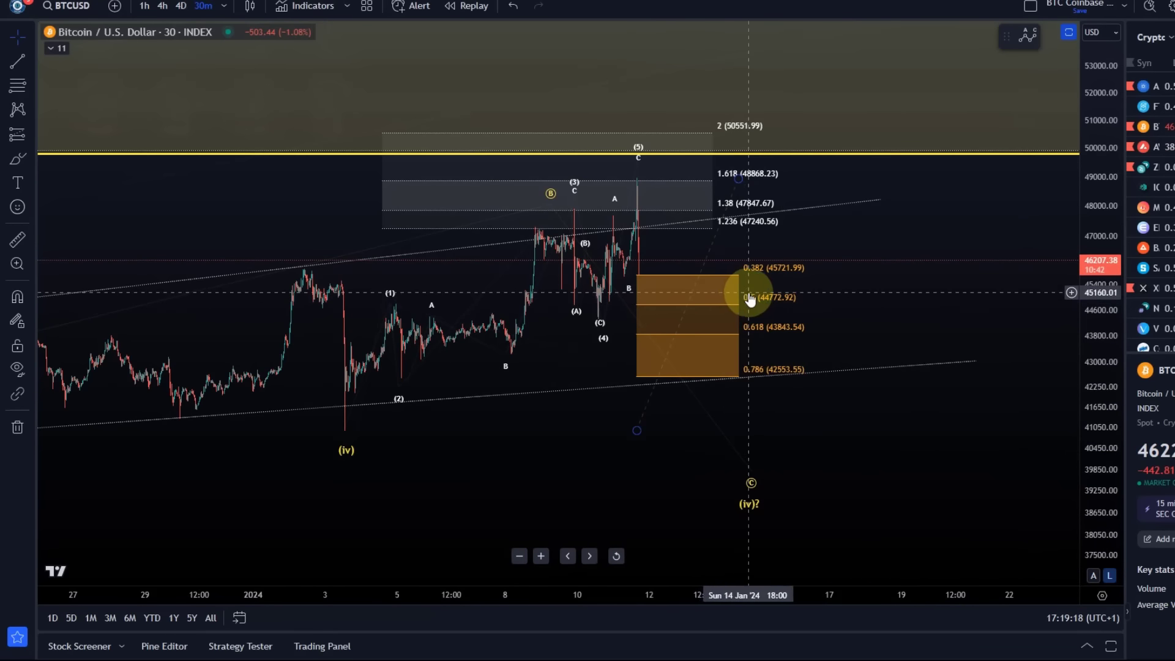
{"action": "left_click_drag", "start_coordinate": [751, 483], "coordinate": [689, 460]}
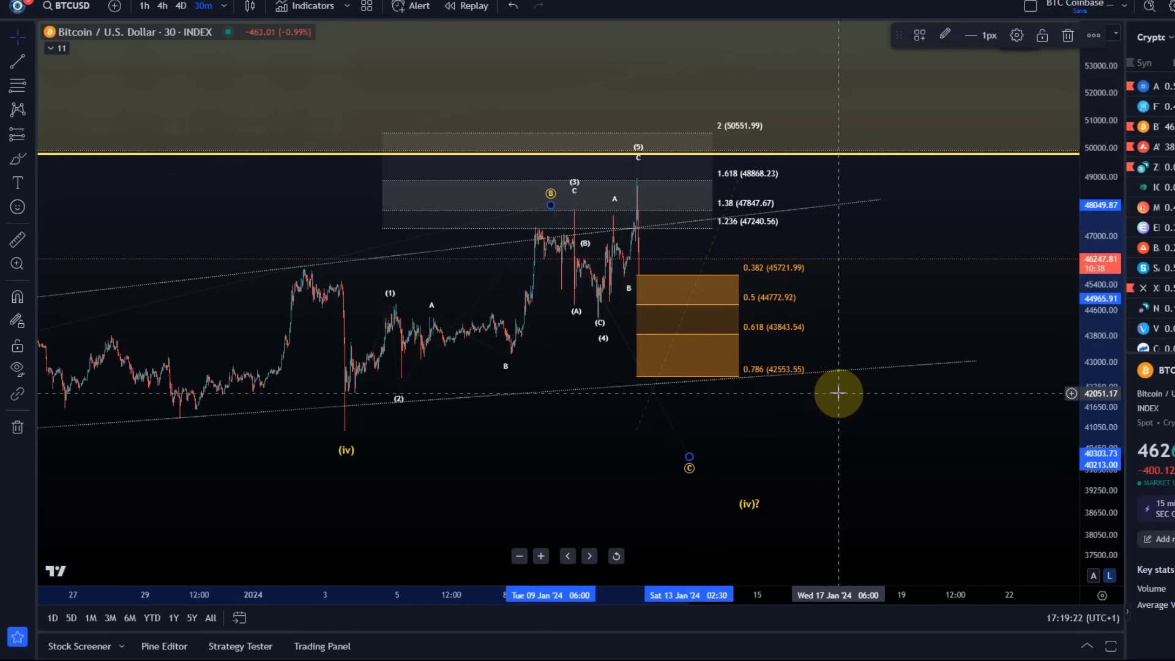
{"action": "key", "text": "Delete"}
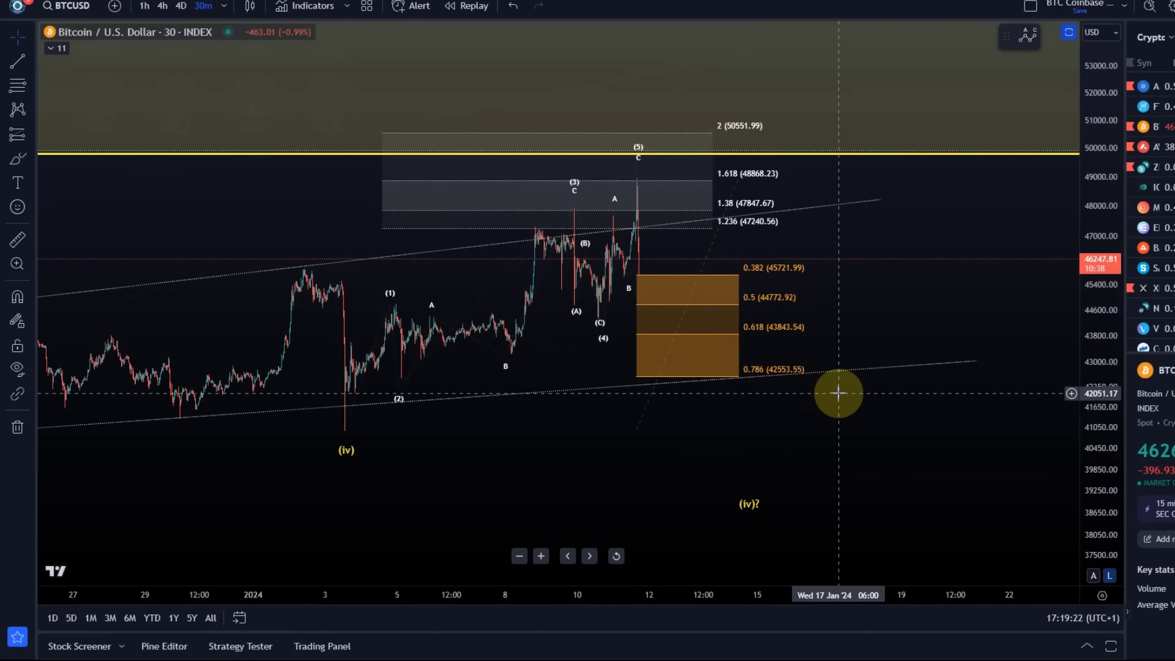
{"action": "left_click", "coordinate": [753, 503]}
{"action": "key", "text": "Delete"}
Step: Move the (v) wave point up to the 55,000 target area
{"action": "scroll", "coordinate": [768, 499], "scroll_direction": "down", "scroll_amount": 3}
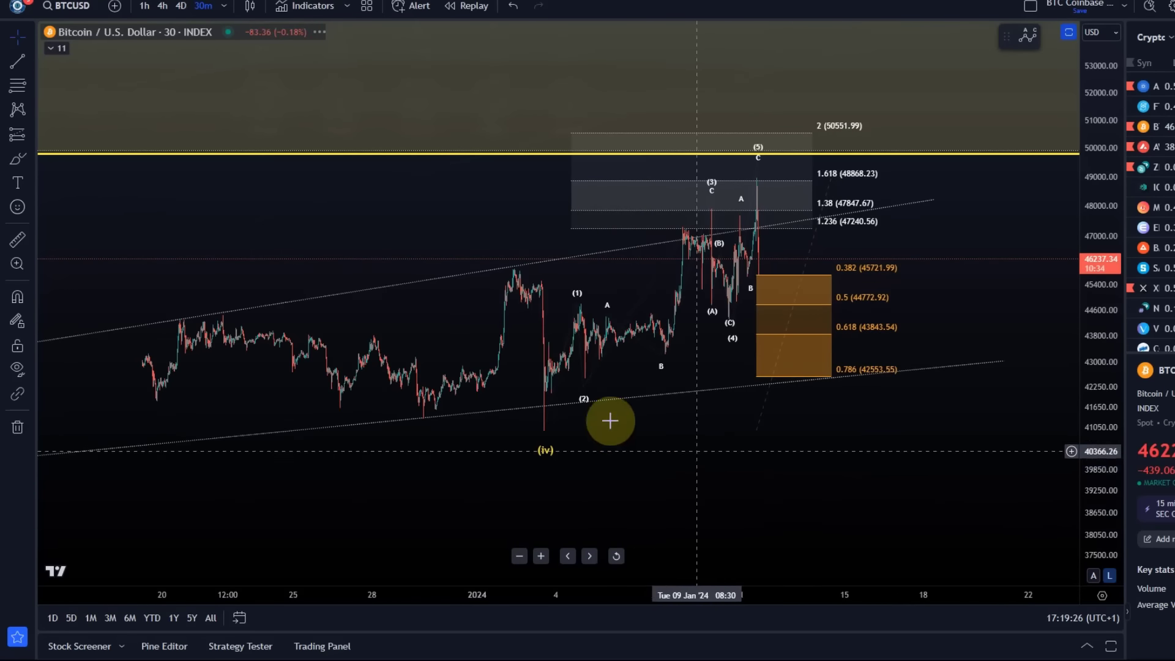
{"action": "left_click_drag", "start_coordinate": [958, 227], "coordinate": [674, 340]}
{"action": "mouse_move", "coordinate": [789, 116]}
{"action": "left_mouse_down"}
{"action": "mouse_move", "coordinate": [487, 221]}
{"action": "mouse_move", "coordinate": [716, 176]}
{"action": "mouse_move", "coordinate": [803, 109]}
{"action": "left_mouse_up"}
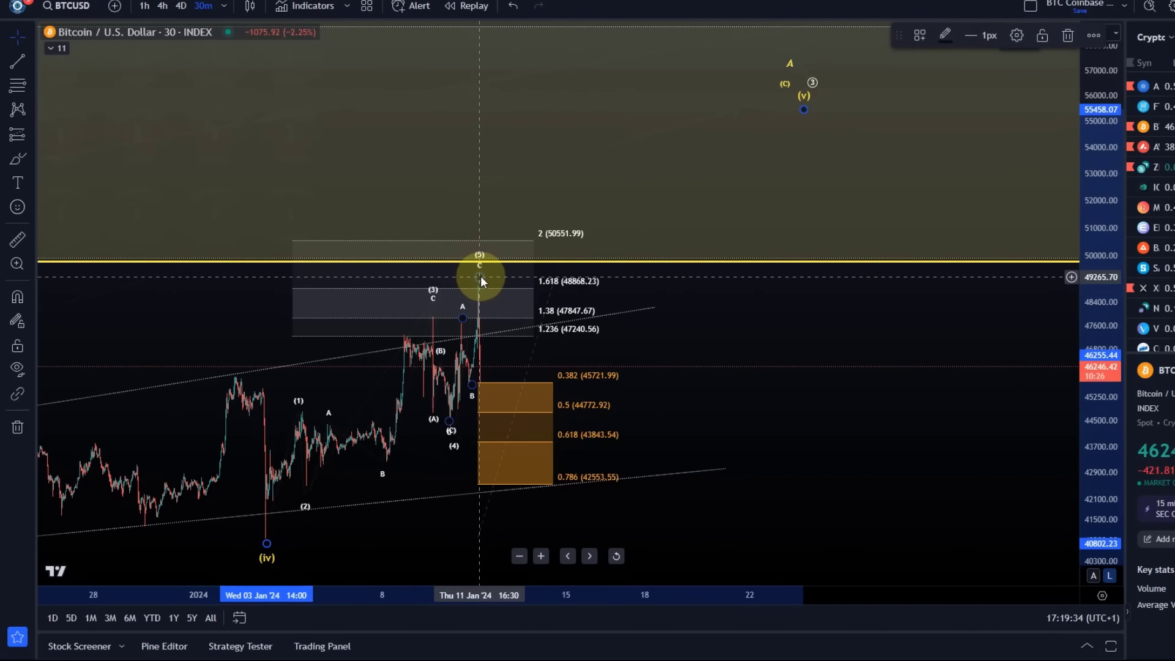
{"action": "mouse_move", "coordinate": [851, 435]}
{"action": "left_mouse_down"}
{"action": "mouse_move", "coordinate": [934, 388]}
{"action": "mouse_move", "coordinate": [951, 328]}
{"action": "left_mouse_up"}
{"action": "left_click_drag", "start_coordinate": [866, 306], "coordinate": [833, 392]}
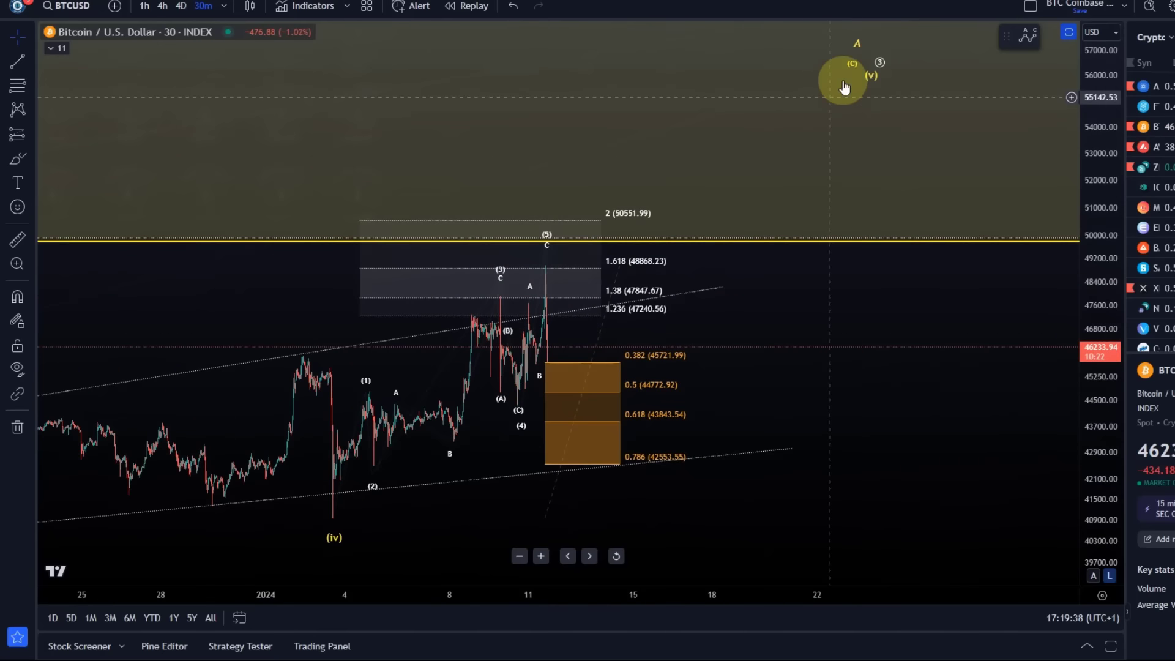
{"action": "left_click_drag", "start_coordinate": [870, 79], "coordinate": [548, 211]}
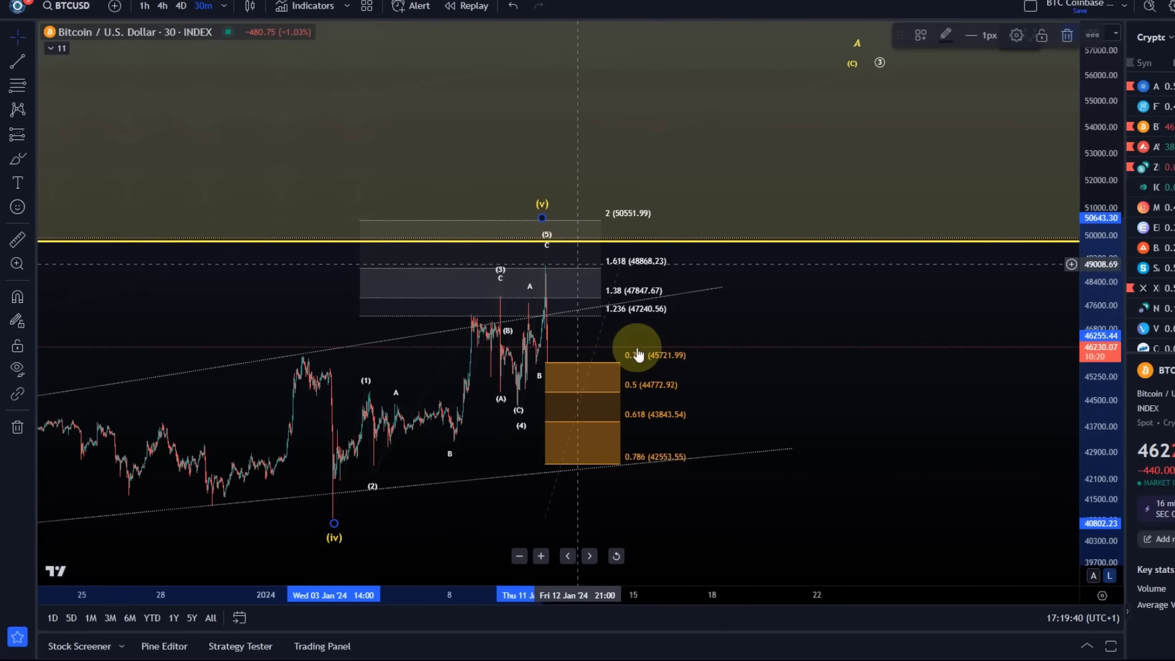
{"action": "left_click_drag", "start_coordinate": [846, 428], "coordinate": [872, 382]}
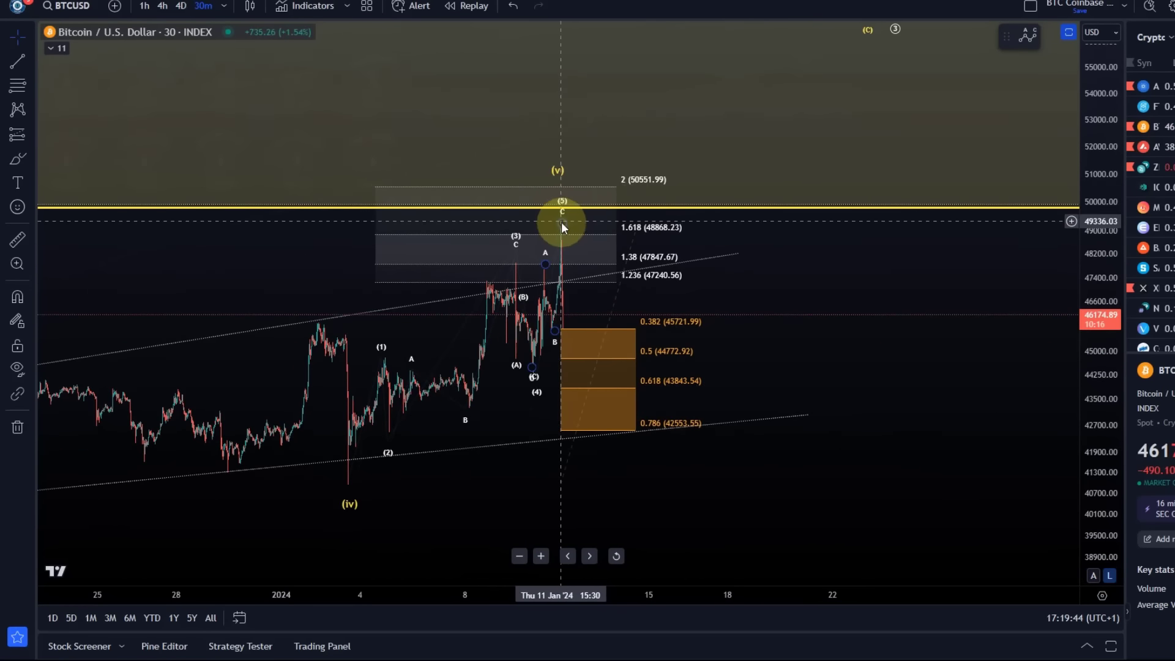
{"action": "left_click", "coordinate": [844, 537]}
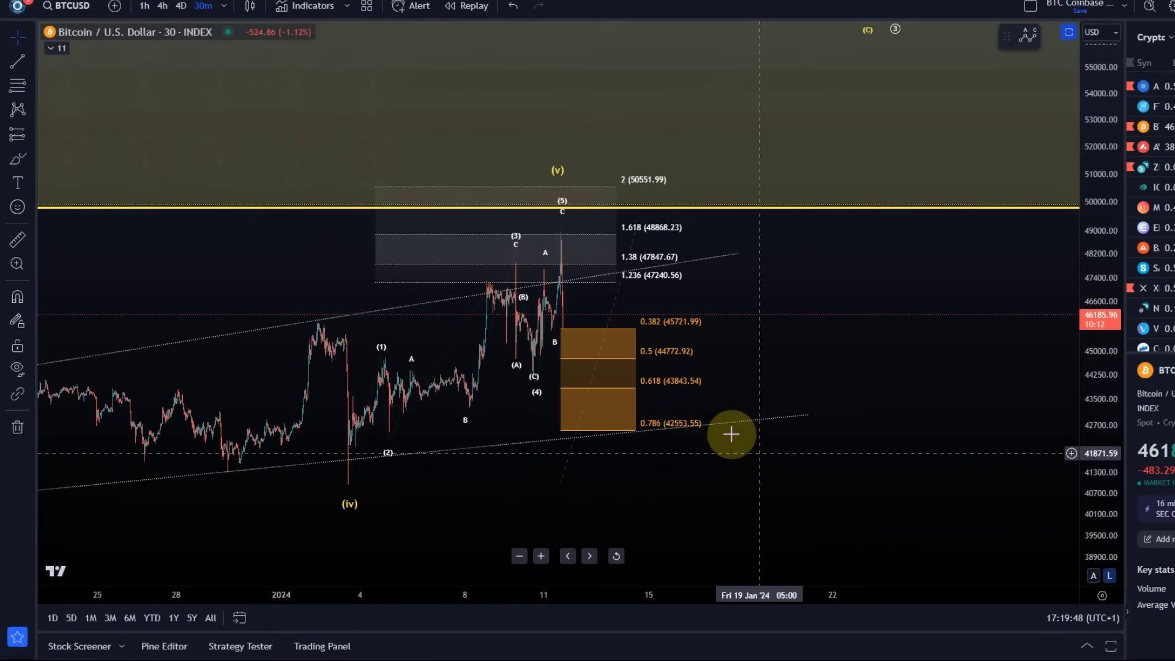
{"action": "left_click_drag", "start_coordinate": [558, 172], "coordinate": [887, 60]}
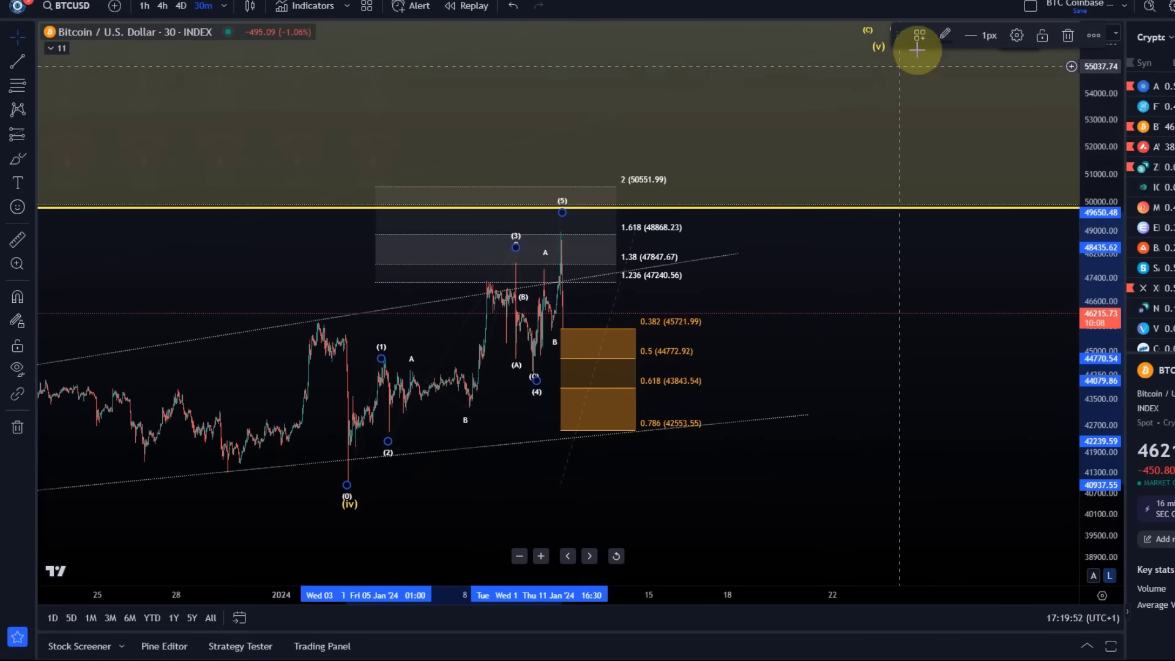
Step: Recolour the (1)–(5) wave yellow and delete the small, white and upper A-B-C waves
{"action": "left_click", "coordinate": [946, 35]}
{"action": "left_click", "coordinate": [972, 81]}
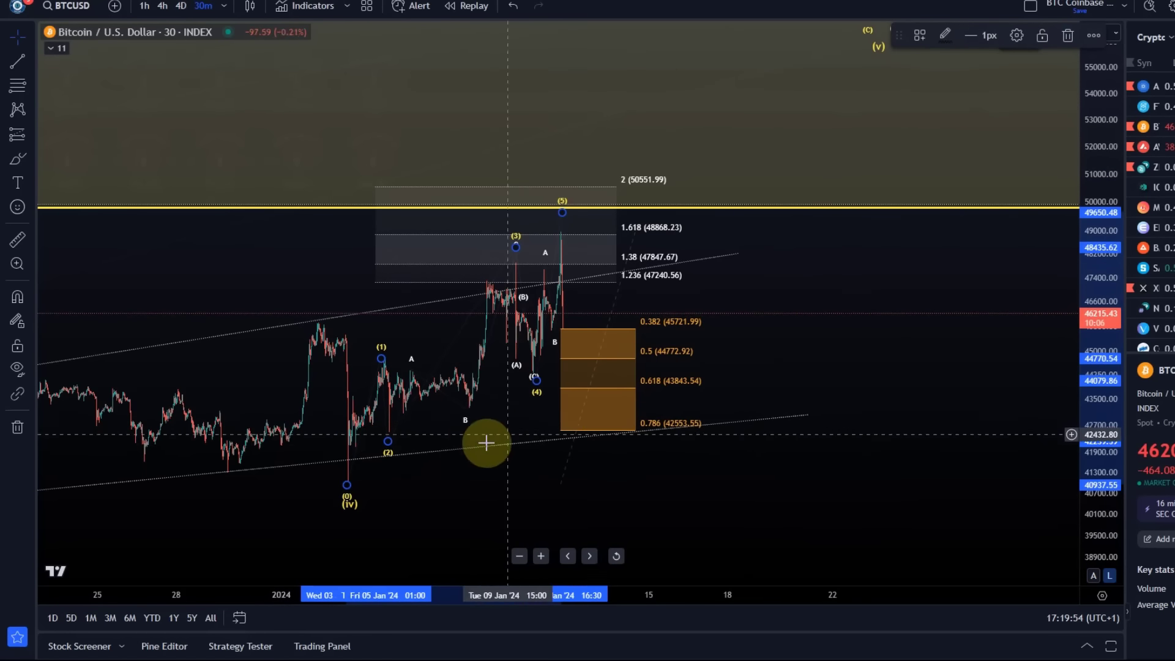
{"action": "left_click", "coordinate": [469, 428]}
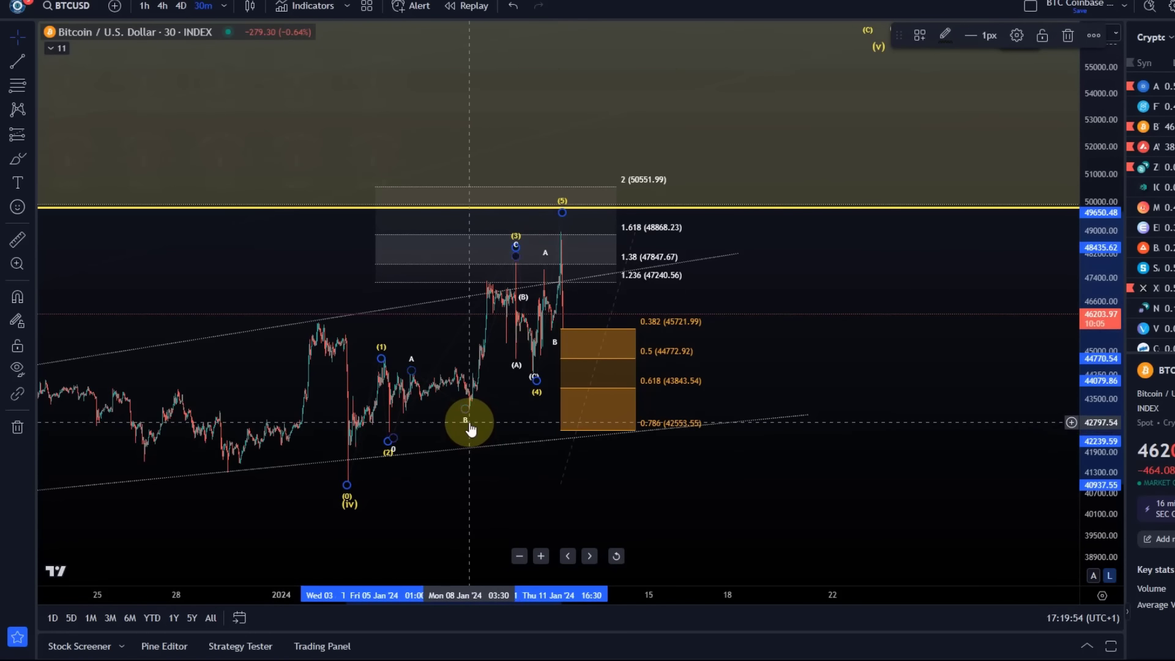
{"action": "left_click", "coordinate": [893, 98]}
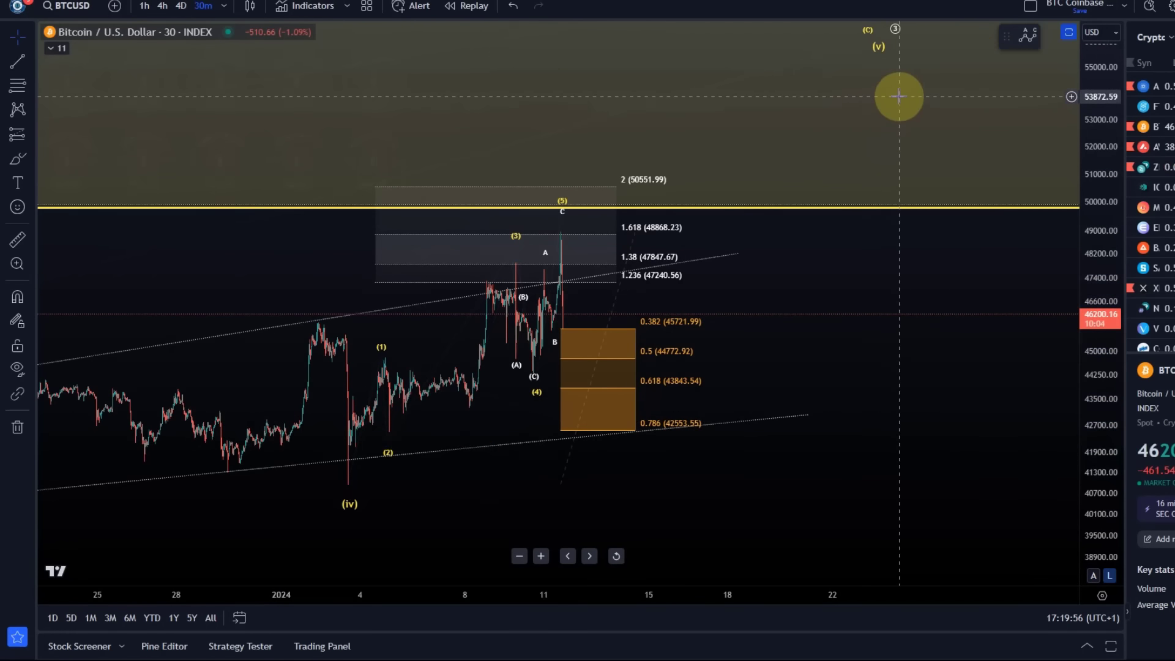
{"action": "left_click", "coordinate": [515, 365]}
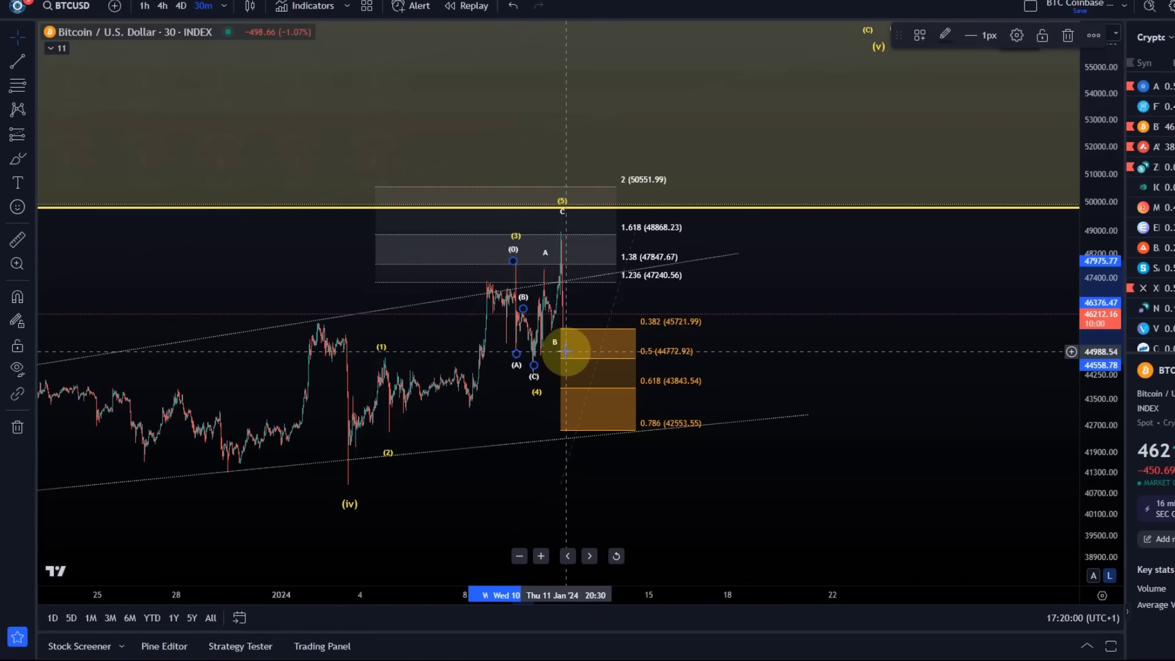
{"action": "key", "text": "Delete"}
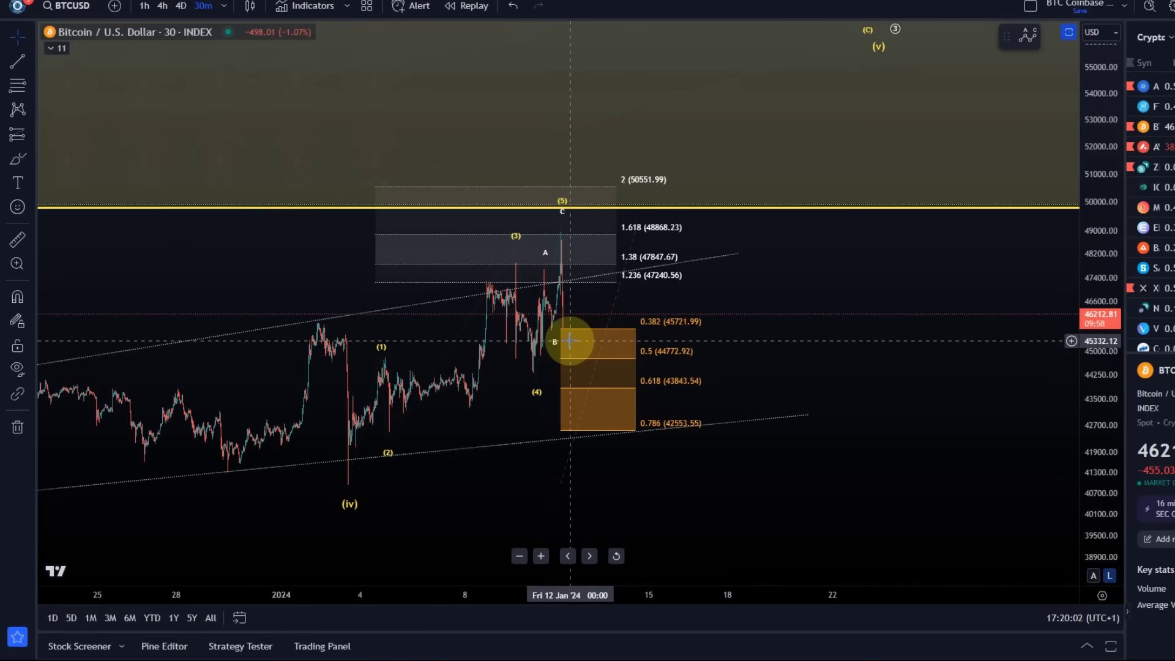
{"action": "left_click", "coordinate": [537, 341]}
{"action": "key", "text": "Delete"}
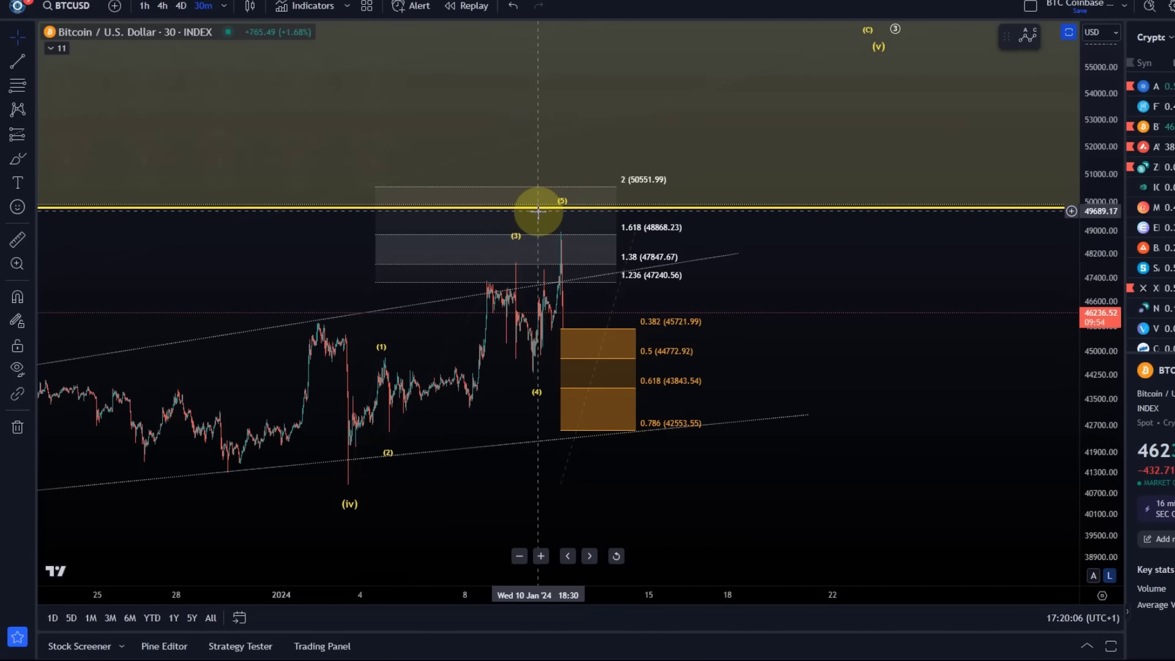
Step: Bring the projected (v) target into view and undo an accidental drawing move near ③
{"action": "left_click_drag", "start_coordinate": [794, 165], "coordinate": [734, 284]}
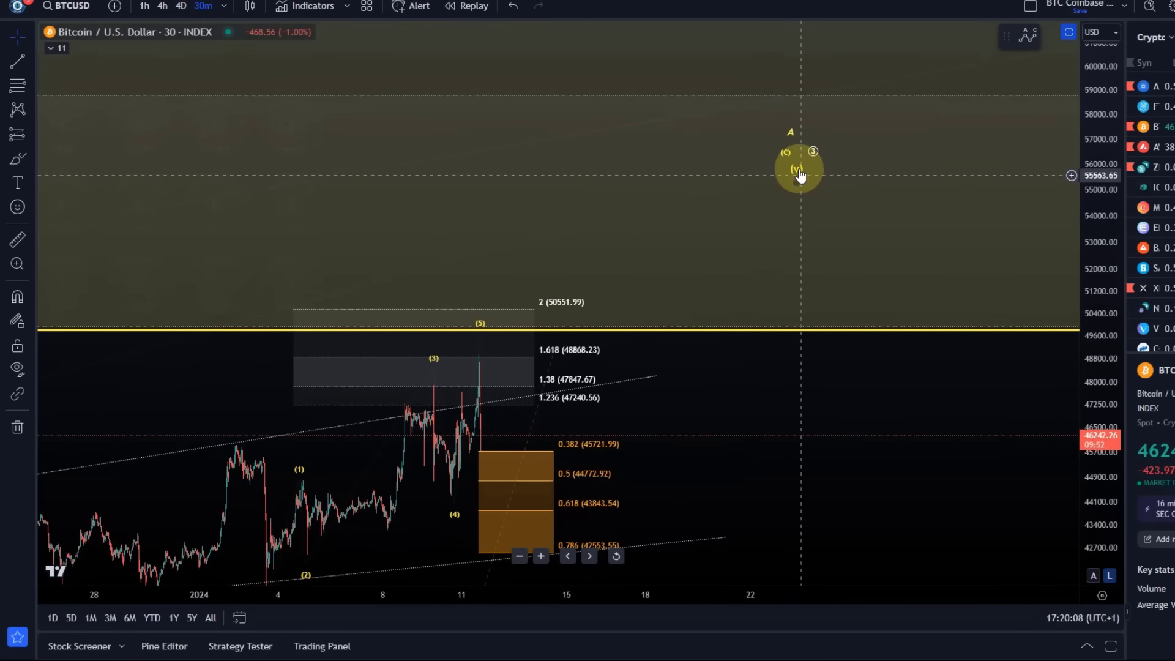
{"action": "mouse_move", "coordinate": [813, 147]}
{"action": "left_mouse_down"}
{"action": "mouse_move", "coordinate": [826, 99]}
{"action": "mouse_move", "coordinate": [824, 112]}
{"action": "left_mouse_up"}
{"action": "left_click", "coordinate": [512, 7]}
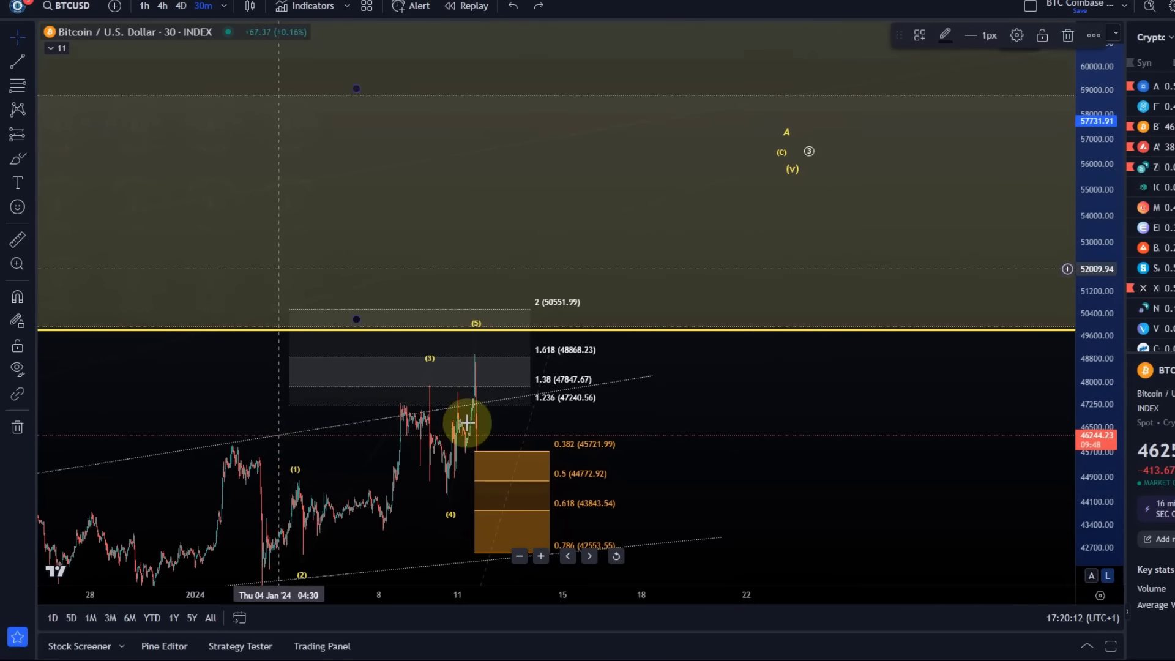
Step: Draw a projected Elliott impulse wave from the (iv) low, with ② in the orange Fib box and ⑤ near 54698
{"action": "mouse_move", "coordinate": [817, 456]}
{"action": "left_mouse_down"}
{"action": "mouse_move", "coordinate": [802, 394]}
{"action": "mouse_move", "coordinate": [819, 358]}
{"action": "left_mouse_up"}
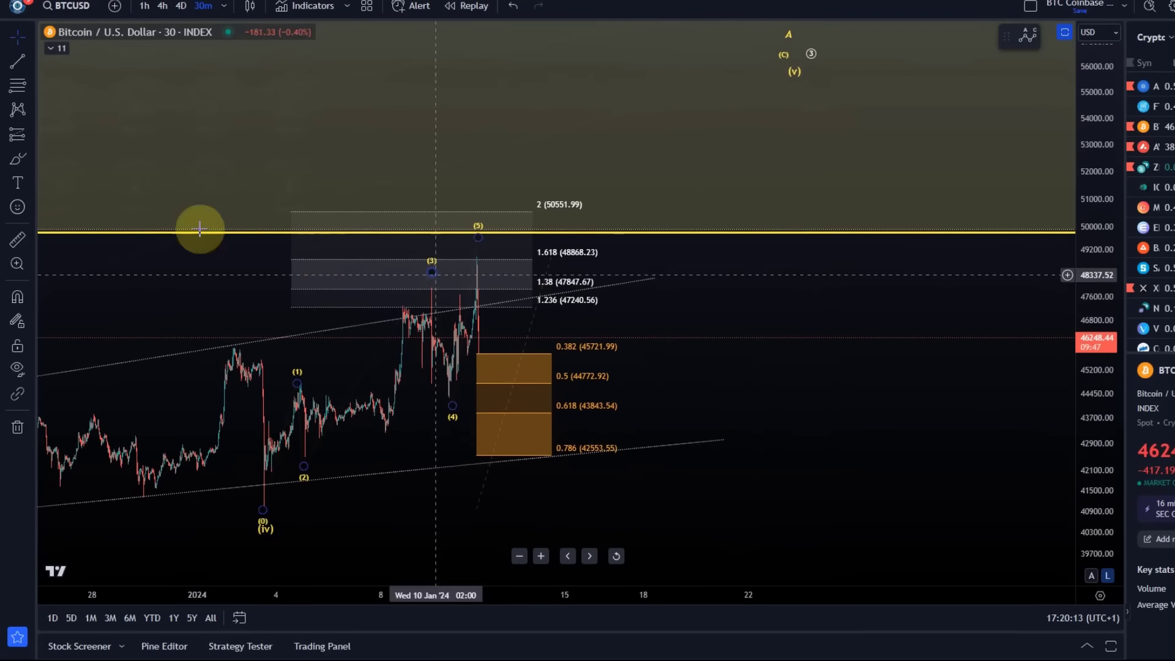
{"action": "left_click", "coordinate": [29, 115]}
{"action": "left_click", "coordinate": [147, 309]}
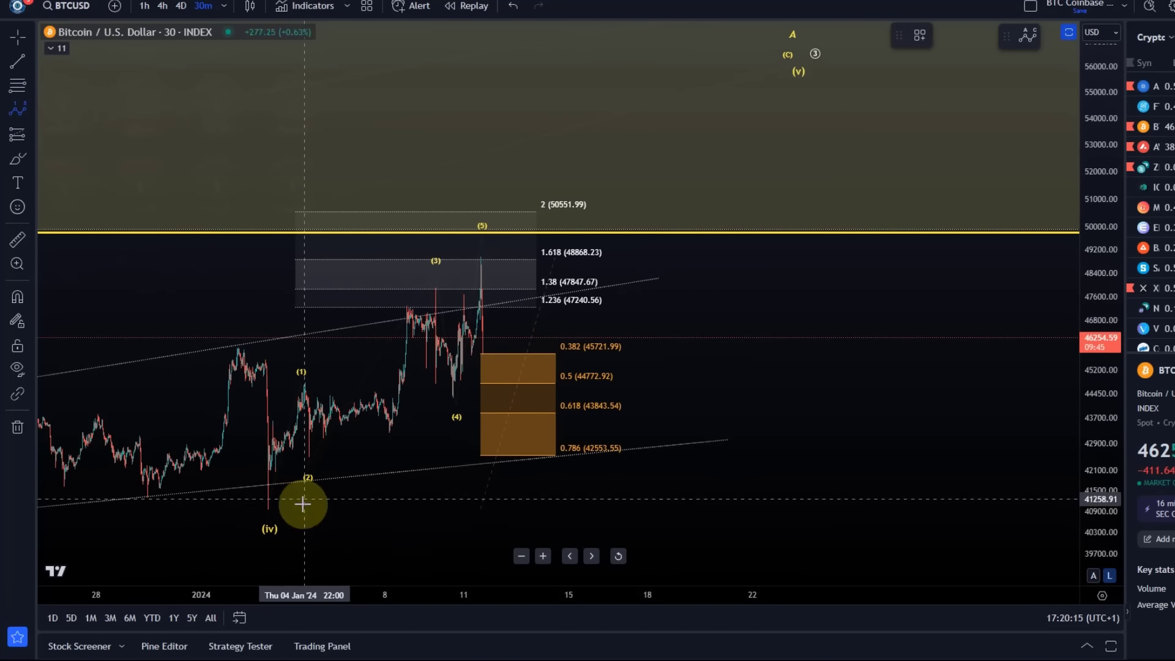
{"action": "left_click", "coordinate": [259, 511]}
{"action": "left_click", "coordinate": [482, 210]}
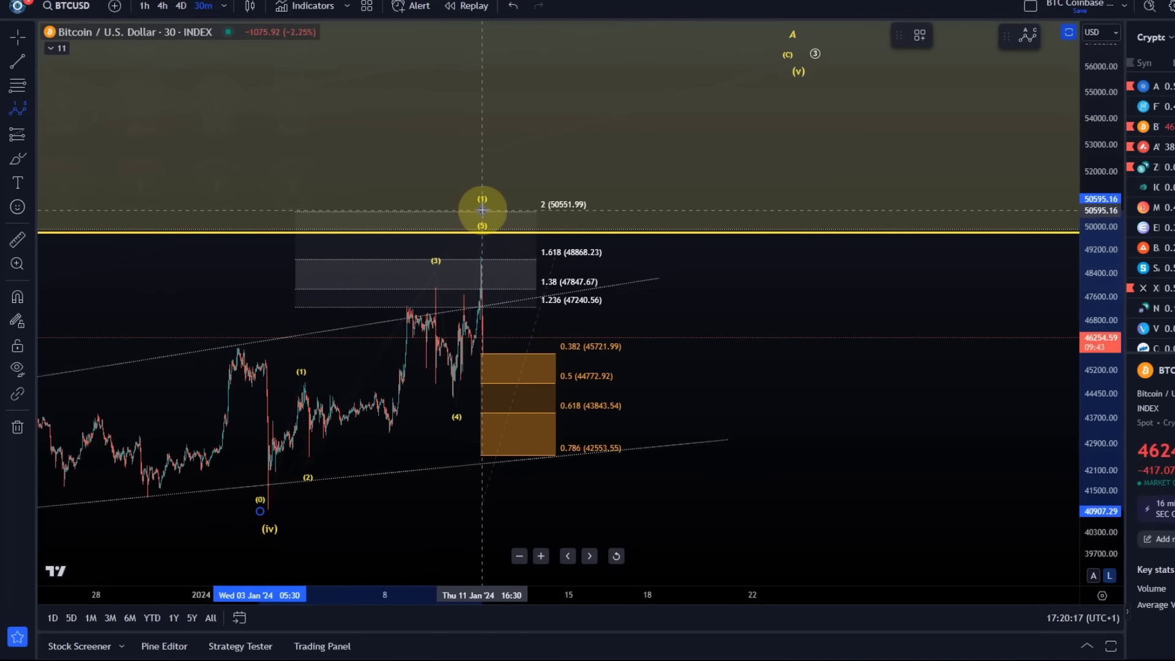
{"action": "left_click", "coordinate": [529, 387]}
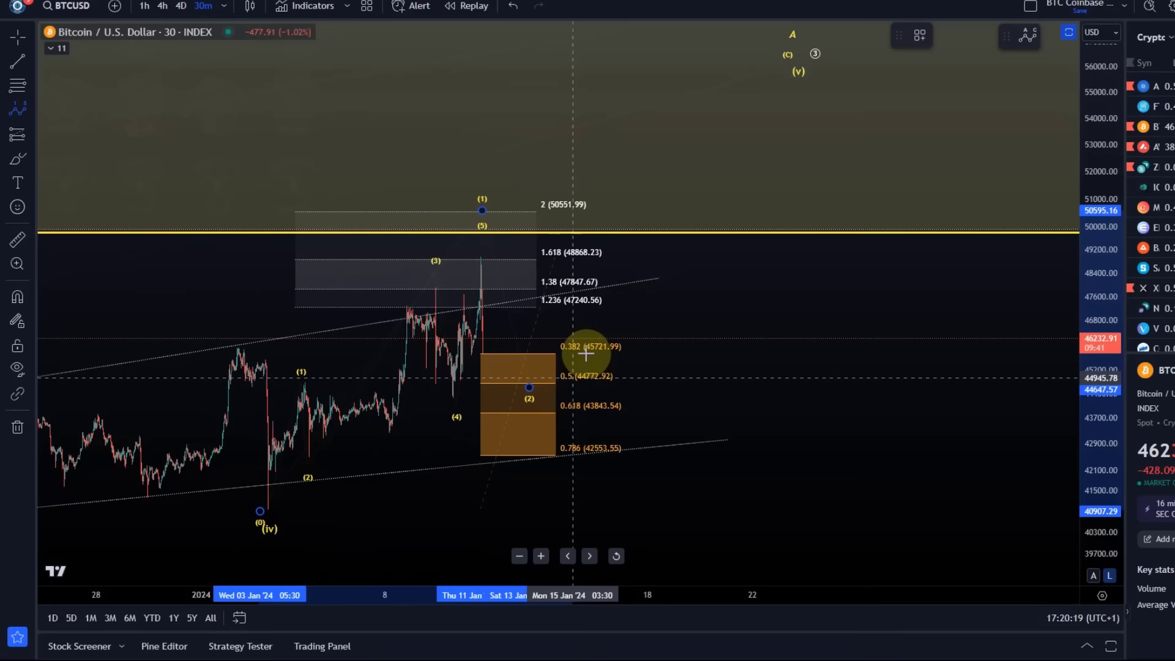
{"action": "left_click", "coordinate": [719, 135]}
{"action": "left_click", "coordinate": [792, 207]}
{"action": "left_click", "coordinate": [823, 91]}
{"action": "left_click_drag", "start_coordinate": [886, 123], "coordinate": [830, 246]}
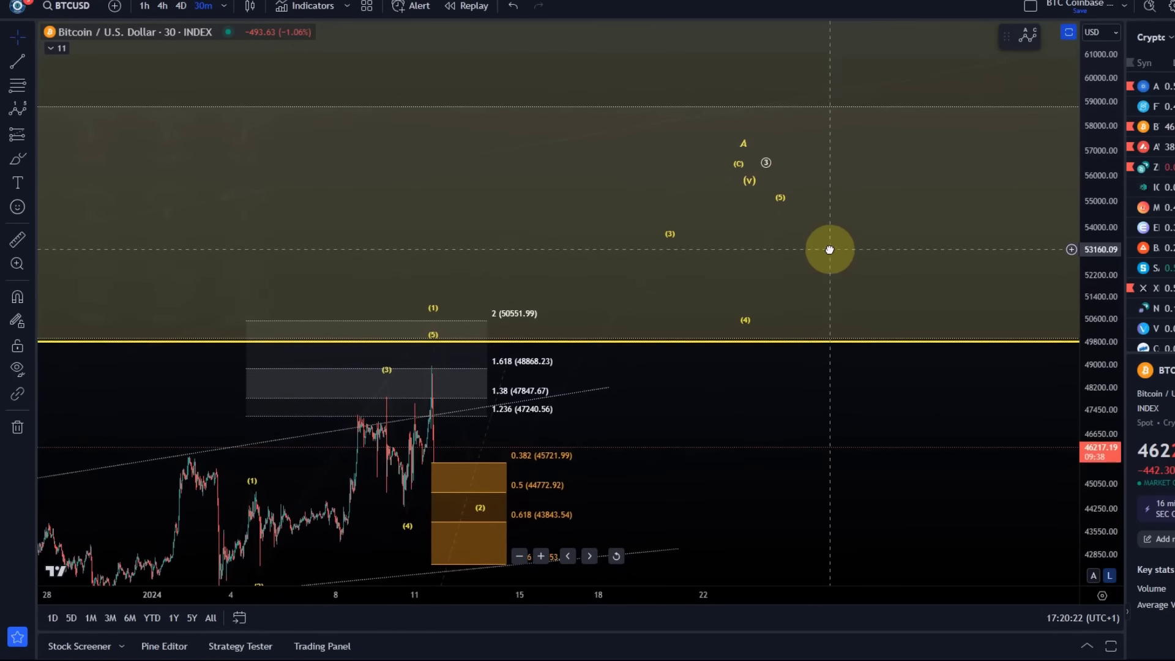
Step: Change the new impulse wave's degree from Submicro to Micro
{"action": "left_click", "coordinate": [755, 317]}
{"action": "left_click", "coordinate": [1016, 34]}
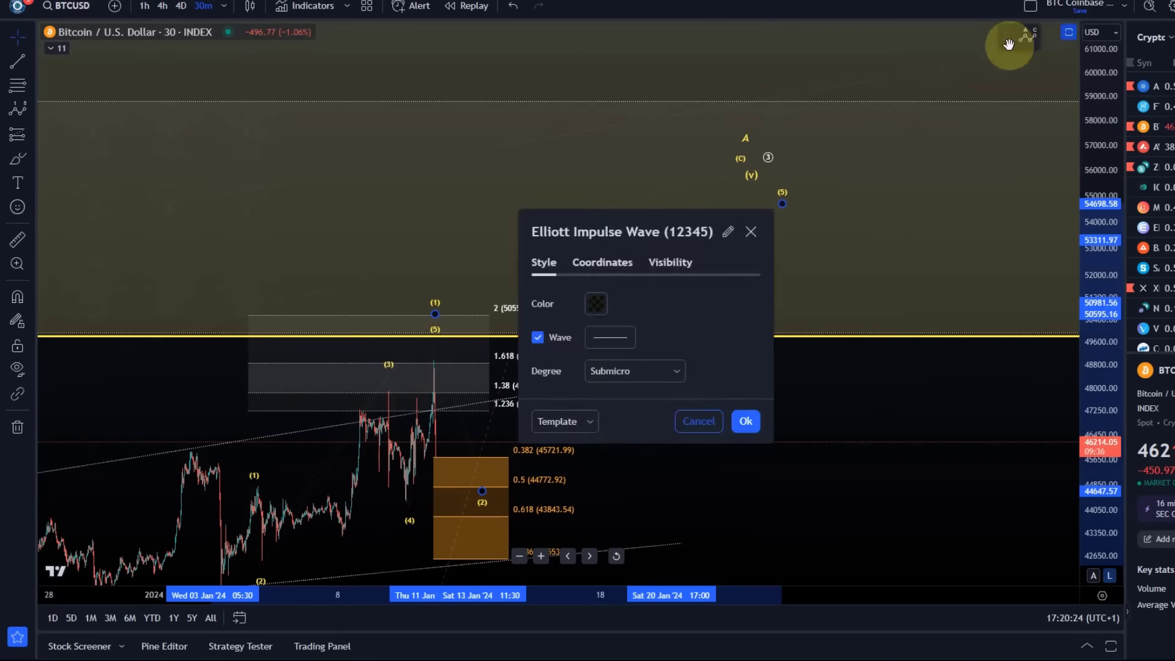
{"action": "left_click", "coordinate": [655, 371]}
{"action": "left_click", "coordinate": [634, 596]}
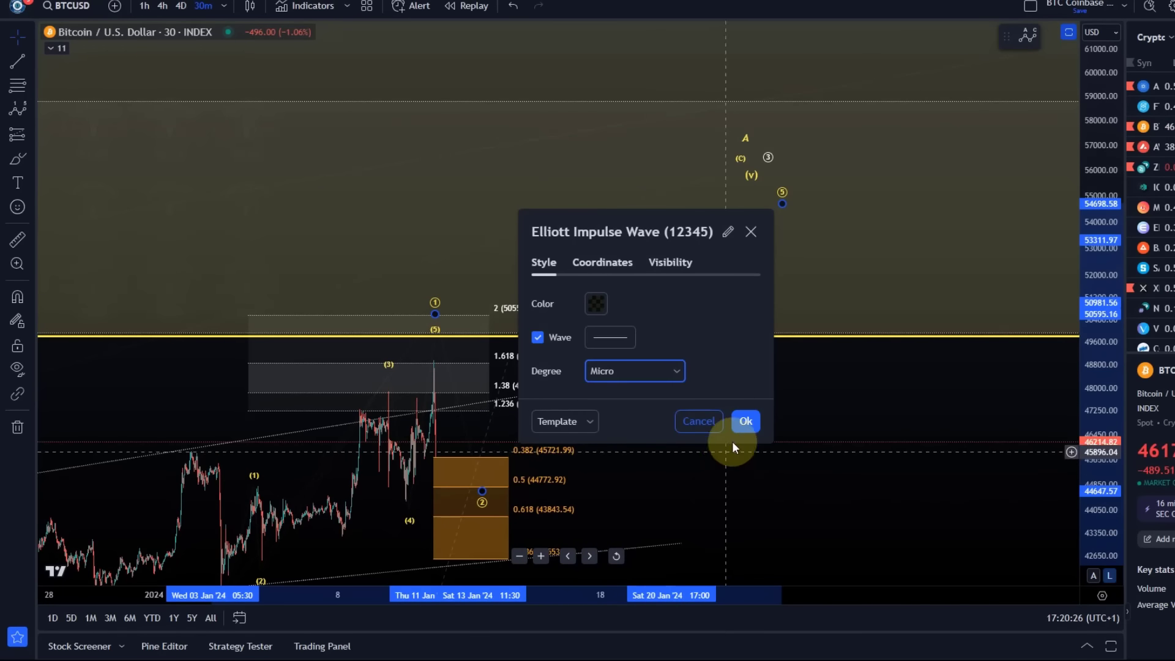
{"action": "left_click", "coordinate": [745, 421]}
{"action": "left_click", "coordinate": [778, 343]}
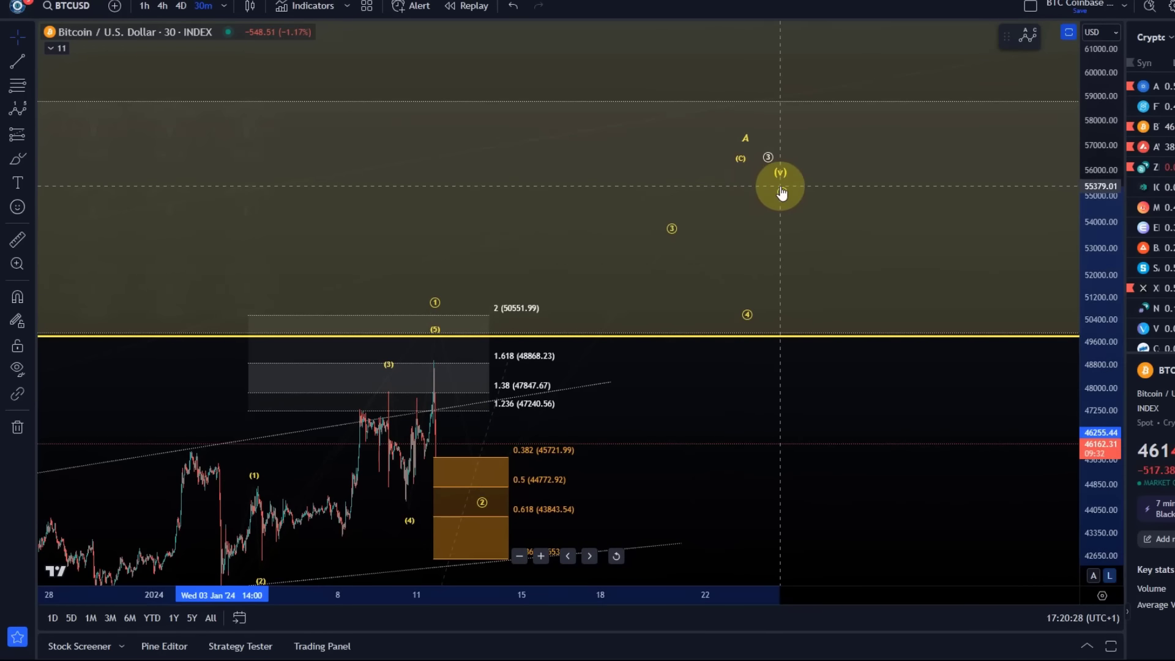
Step: Move the circled ③ label further right and the (C) label down and right
{"action": "mouse_move", "coordinate": [767, 168]}
{"action": "left_mouse_down"}
{"action": "mouse_move", "coordinate": [802, 172]}
{"action": "mouse_move", "coordinate": [770, 191]}
{"action": "left_mouse_up"}
{"action": "left_click_drag", "start_coordinate": [745, 140], "coordinate": [769, 163]}
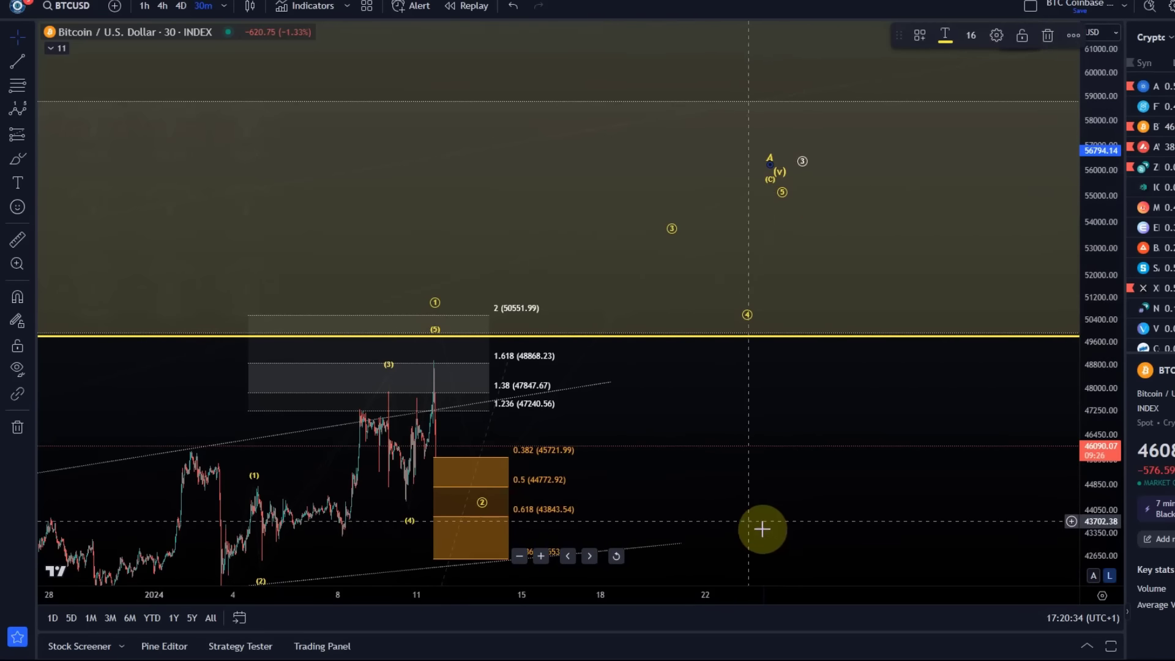
{"action": "left_click_drag", "start_coordinate": [765, 532], "coordinate": [1055, 348]}
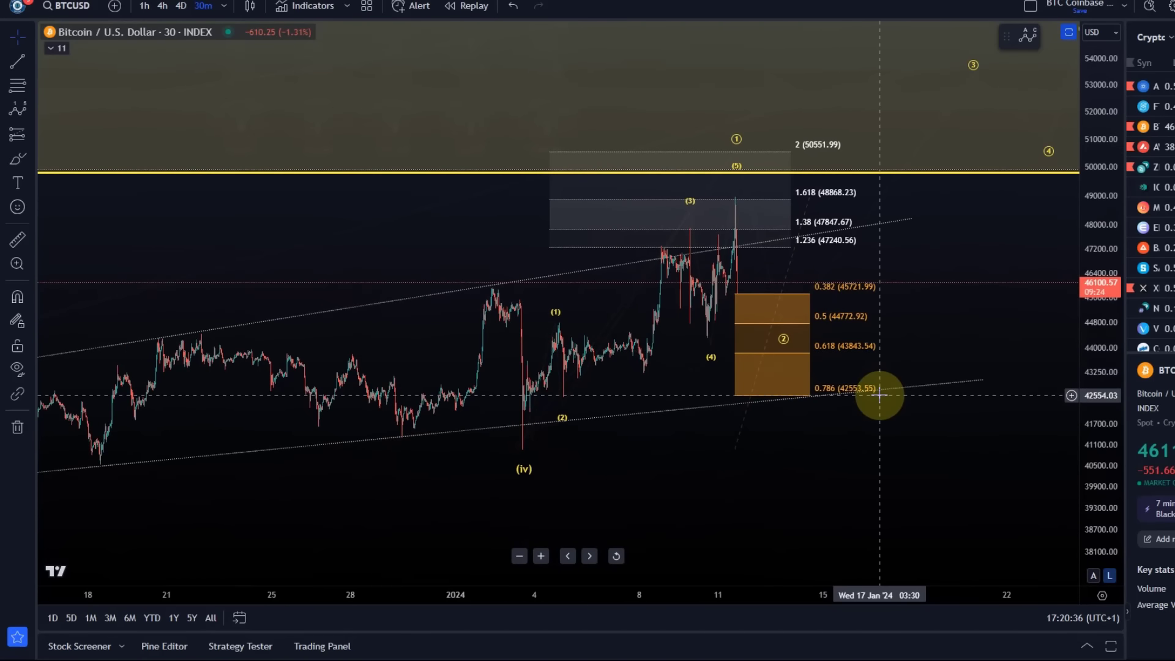
{"action": "scroll", "coordinate": [765, 367], "scroll_direction": "down", "scroll_amount": 4}
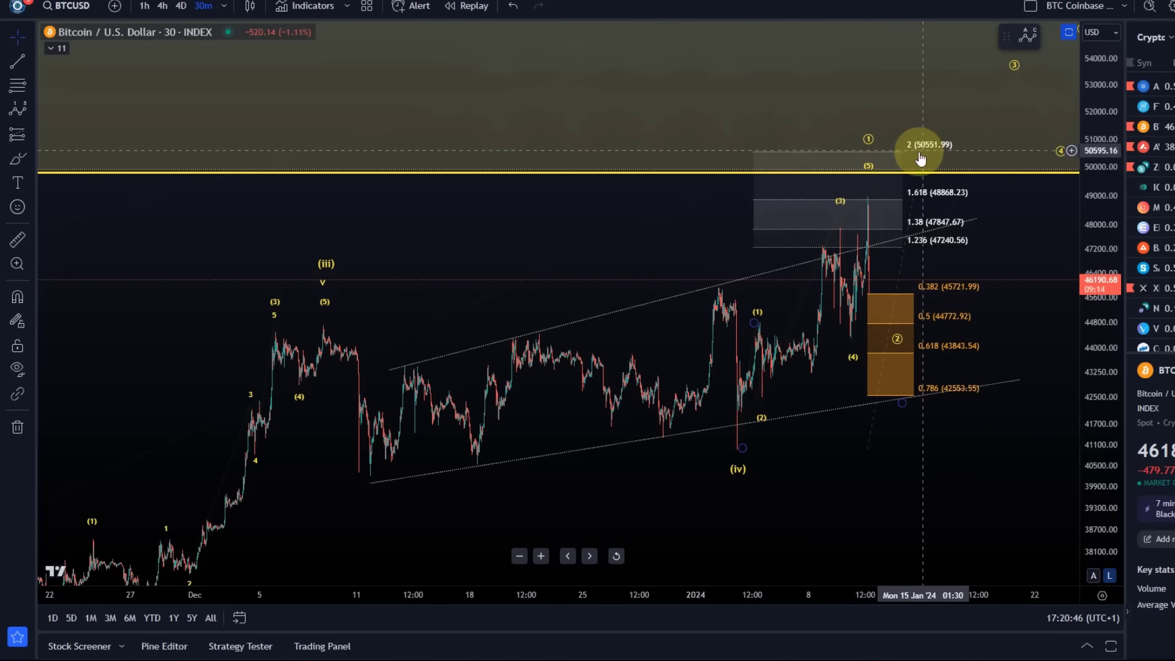
Step: Lower the ② point slightly, to just above the 0.618 (43843.54) retracement
{"action": "scroll", "coordinate": [796, 326], "scroll_direction": "up", "scroll_amount": 2}
{"action": "scroll", "coordinate": [760, 325], "scroll_direction": "up", "scroll_amount": 3}
{"action": "scroll", "coordinate": [634, 388], "scroll_direction": "up", "scroll_amount": 1}
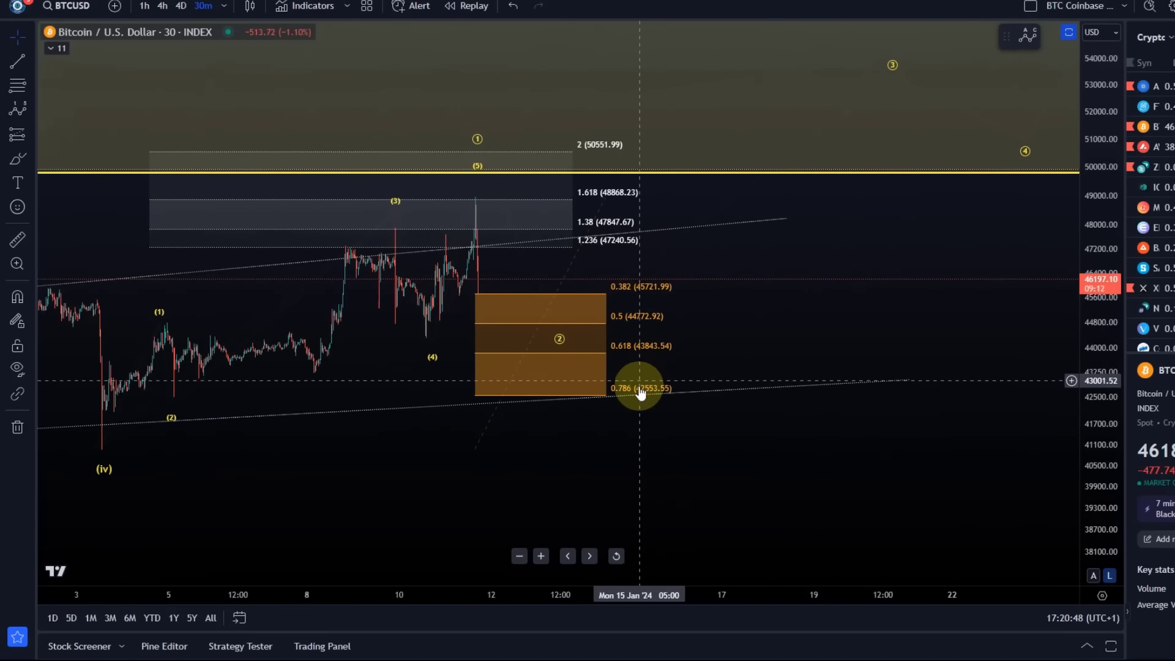
{"action": "scroll", "coordinate": [549, 441], "scroll_direction": "up", "scroll_amount": 2}
{"action": "left_click_drag", "start_coordinate": [570, 450], "coordinate": [912, 460]}
{"action": "scroll", "coordinate": [900, 462], "scroll_direction": "up", "scroll_amount": 3}
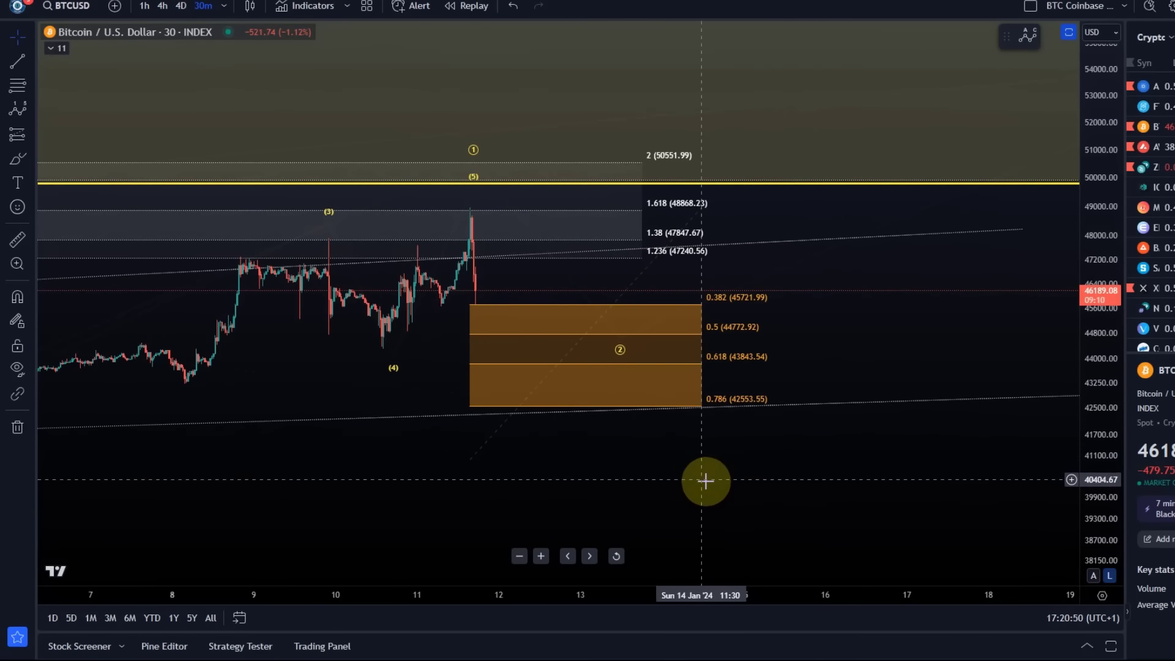
{"action": "left_click_drag", "start_coordinate": [721, 483], "coordinate": [813, 487]}
{"action": "scroll", "coordinate": [792, 486], "scroll_direction": "up", "scroll_amount": 1}
{"action": "left_click_drag", "start_coordinate": [685, 355], "coordinate": [689, 376]}
Step: Draw an ABC correction from the latest candle high, ending with (C) inside the orange box
{"action": "left_click", "coordinate": [28, 116]}
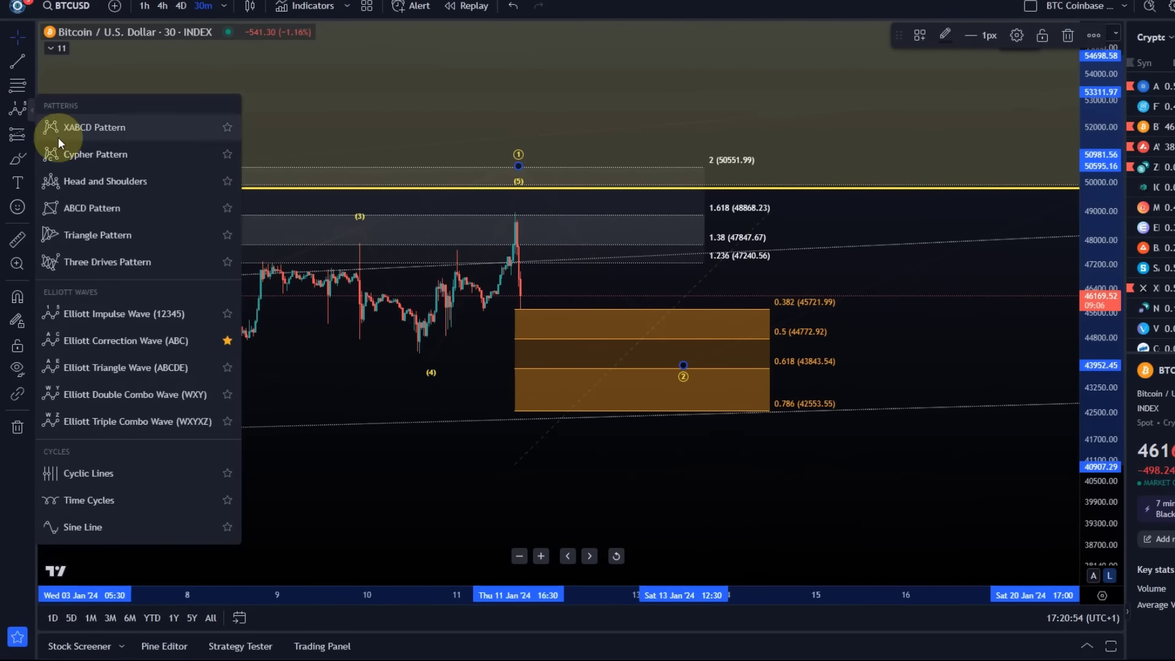
{"action": "left_click", "coordinate": [188, 346]}
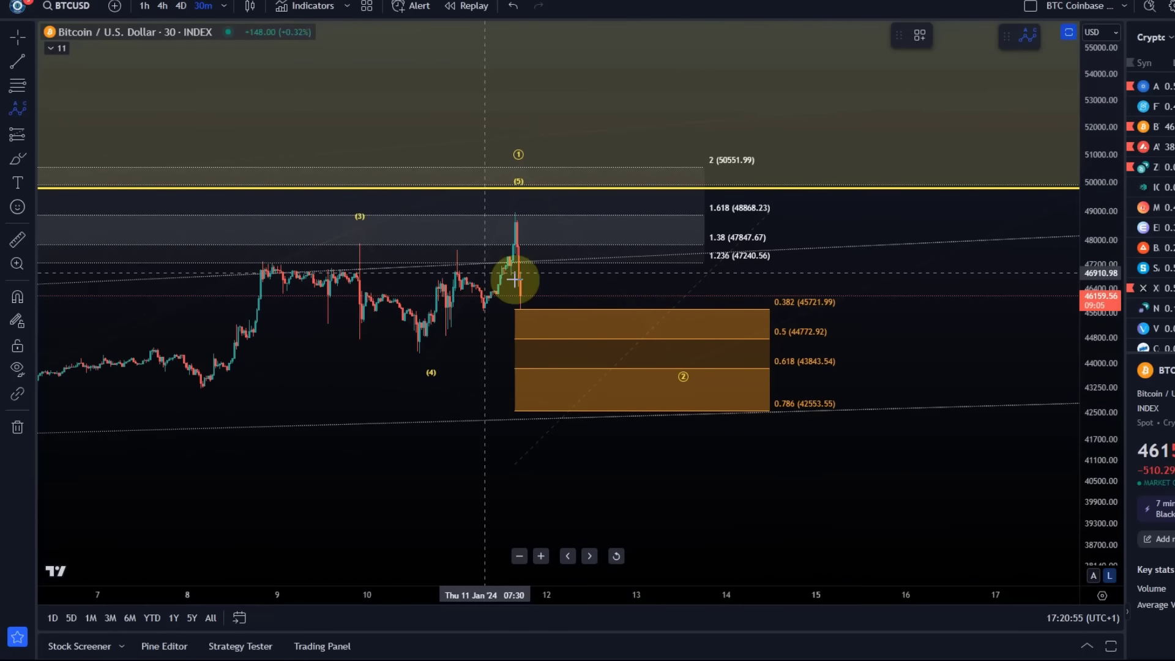
{"action": "left_click", "coordinate": [515, 232]}
{"action": "left_click", "coordinate": [526, 323]}
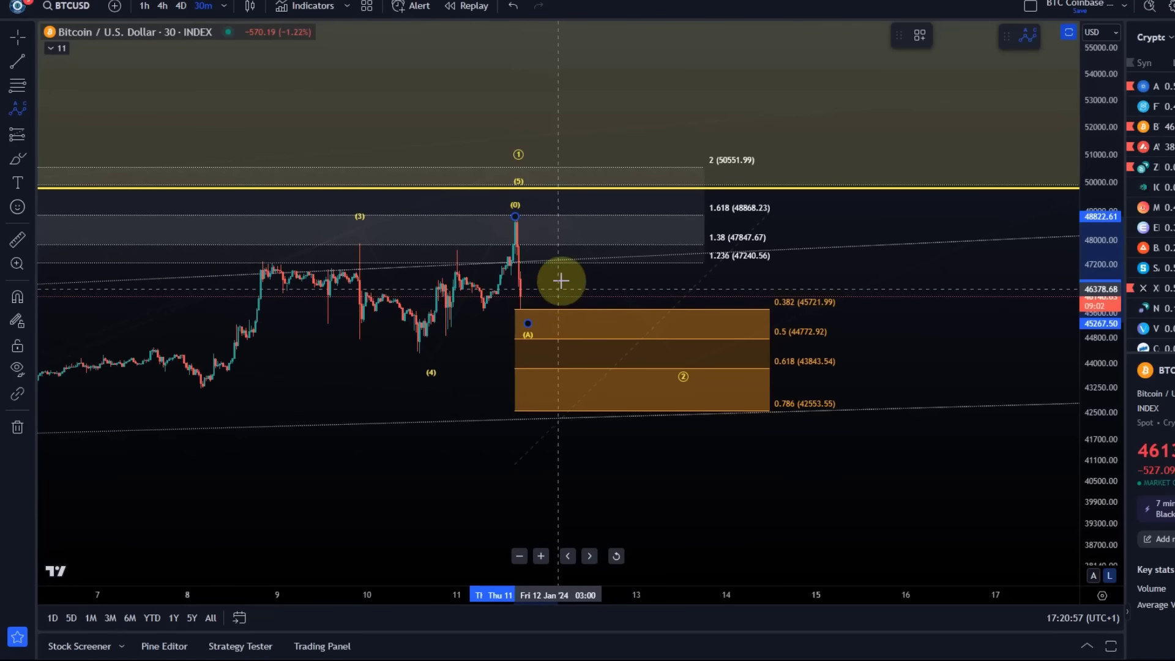
{"action": "left_click", "coordinate": [602, 238]}
{"action": "left_click", "coordinate": [681, 344]}
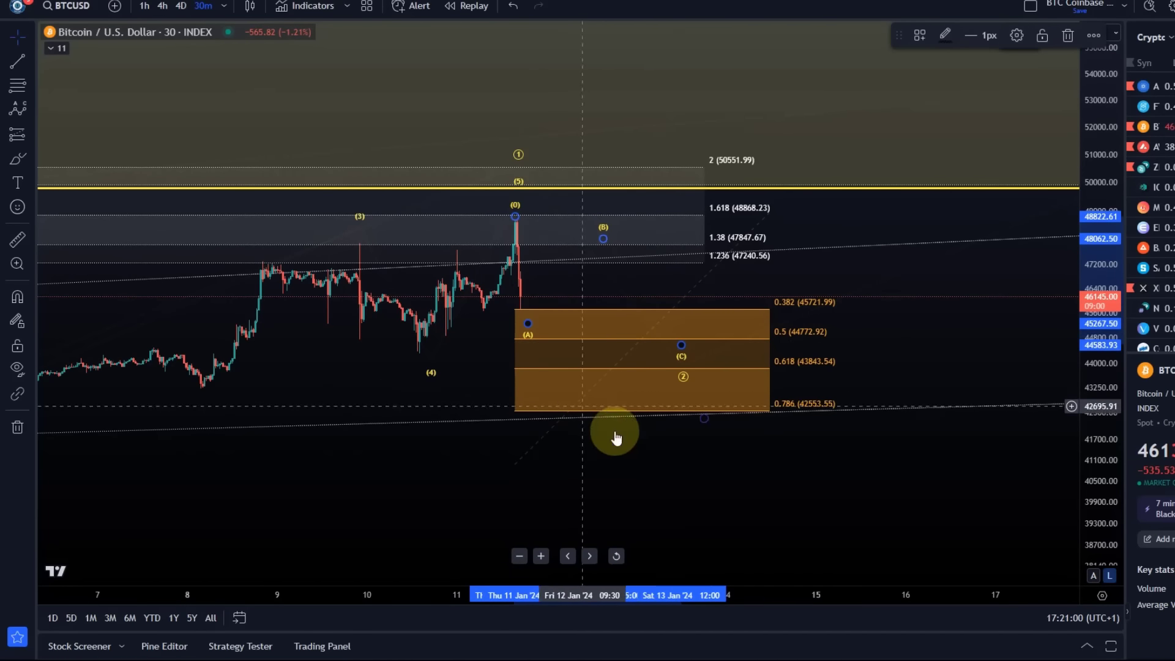
Step: Remove the 1.236 level from the Fib extension
{"action": "left_click", "coordinate": [1016, 33]}
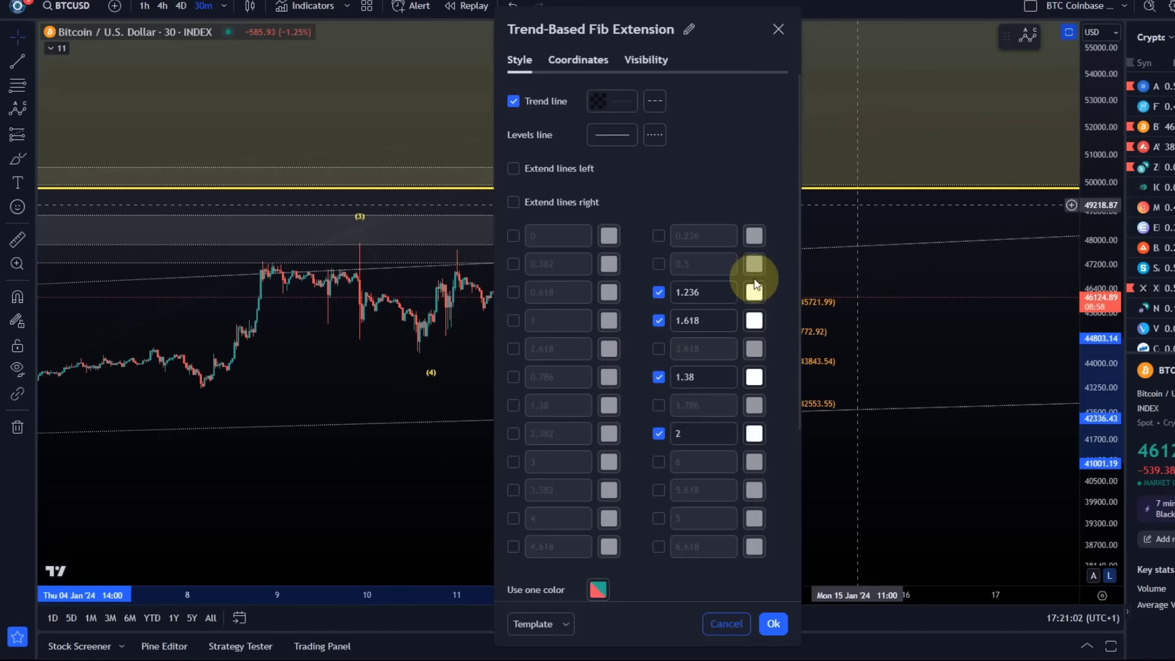
{"action": "left_click", "coordinate": [670, 295]}
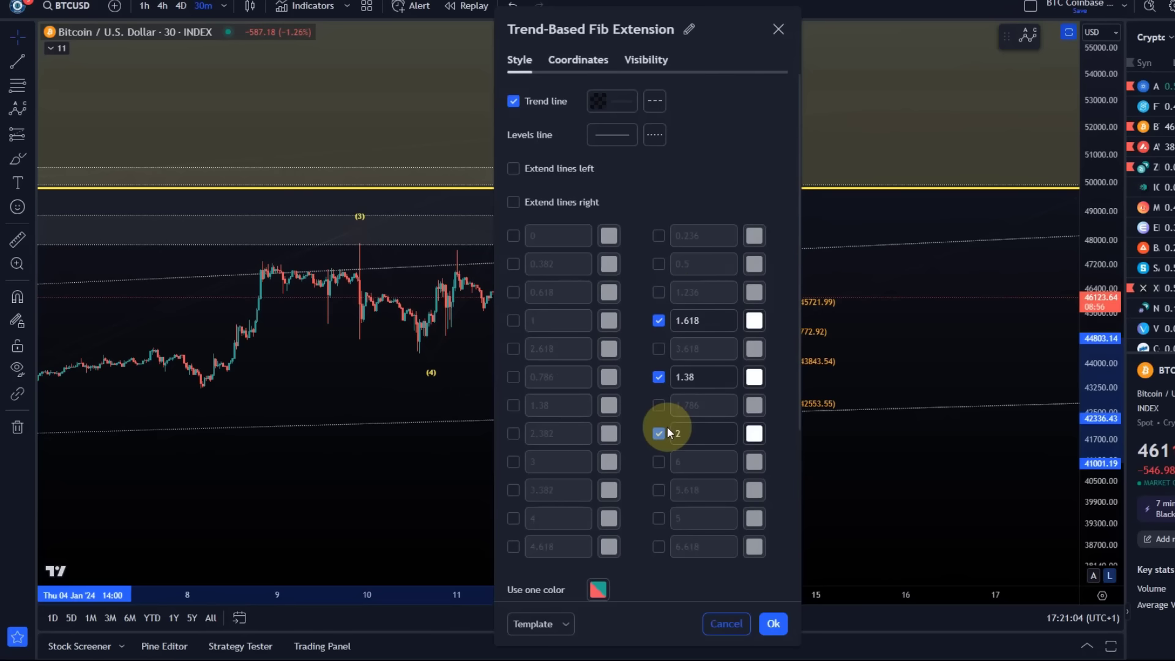
{"action": "left_click", "coordinate": [786, 622]}
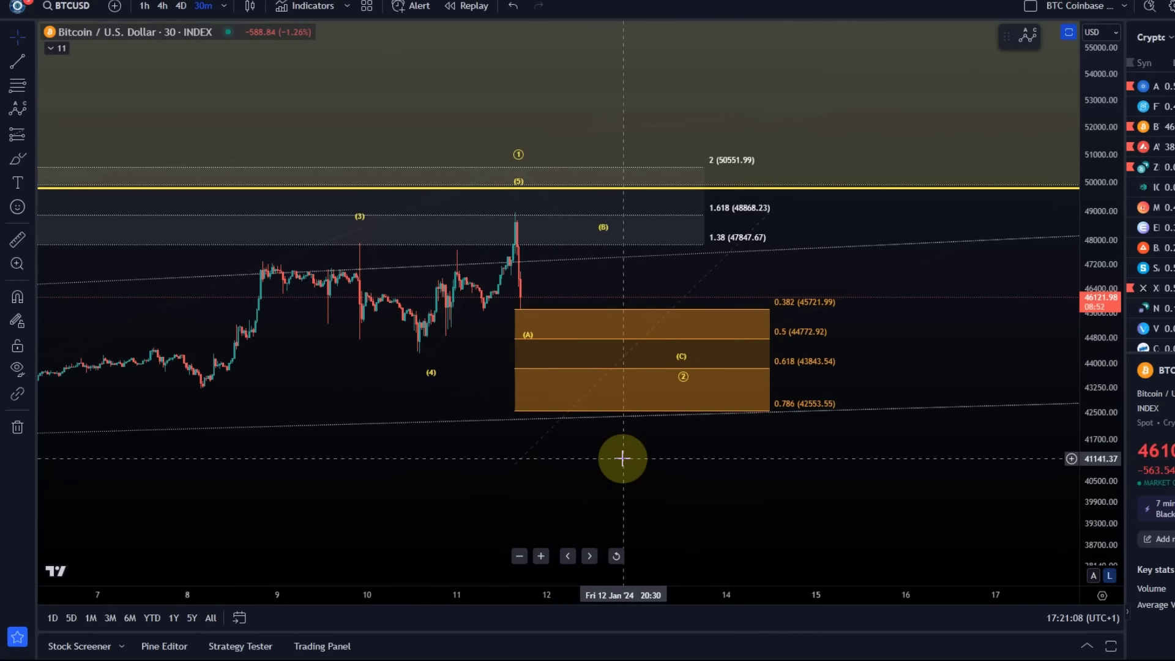
Step: Pan up to the projected wave, select it, then bring the view back to the recent candles
{"action": "scroll", "coordinate": [656, 330], "scroll_direction": "down", "scroll_amount": 3}
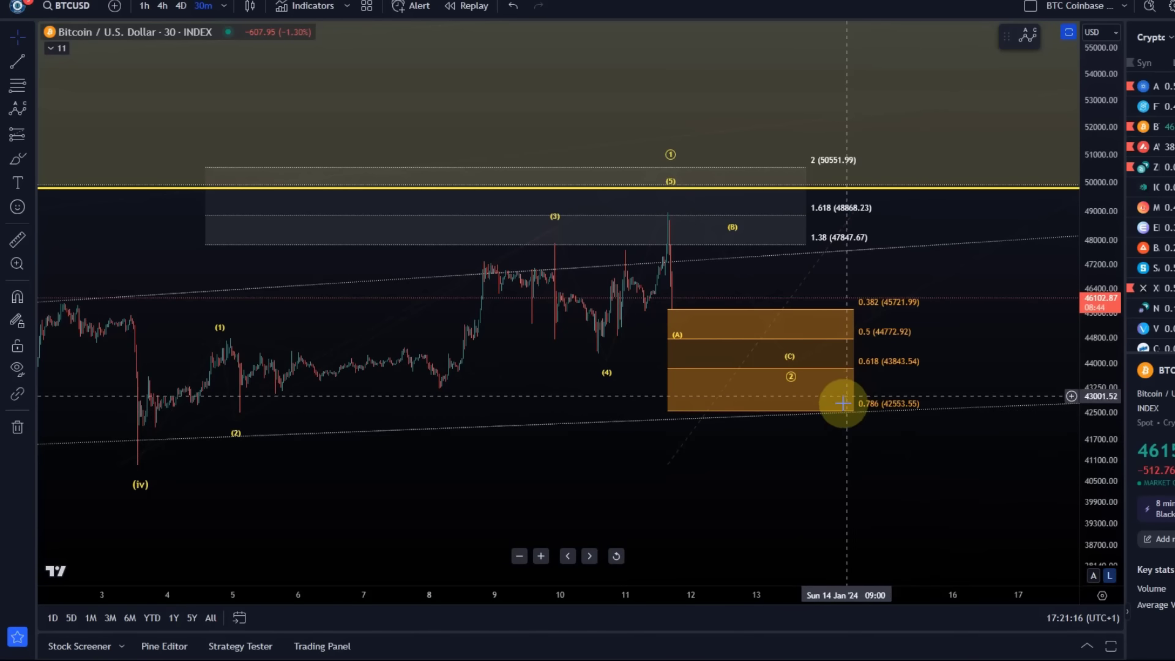
{"action": "scroll", "coordinate": [835, 384], "scroll_direction": "down", "scroll_amount": 5}
{"action": "left_click_drag", "start_coordinate": [954, 475], "coordinate": [687, 600]}
{"action": "left_click_drag", "start_coordinate": [840, 161], "coordinate": [775, 163]}
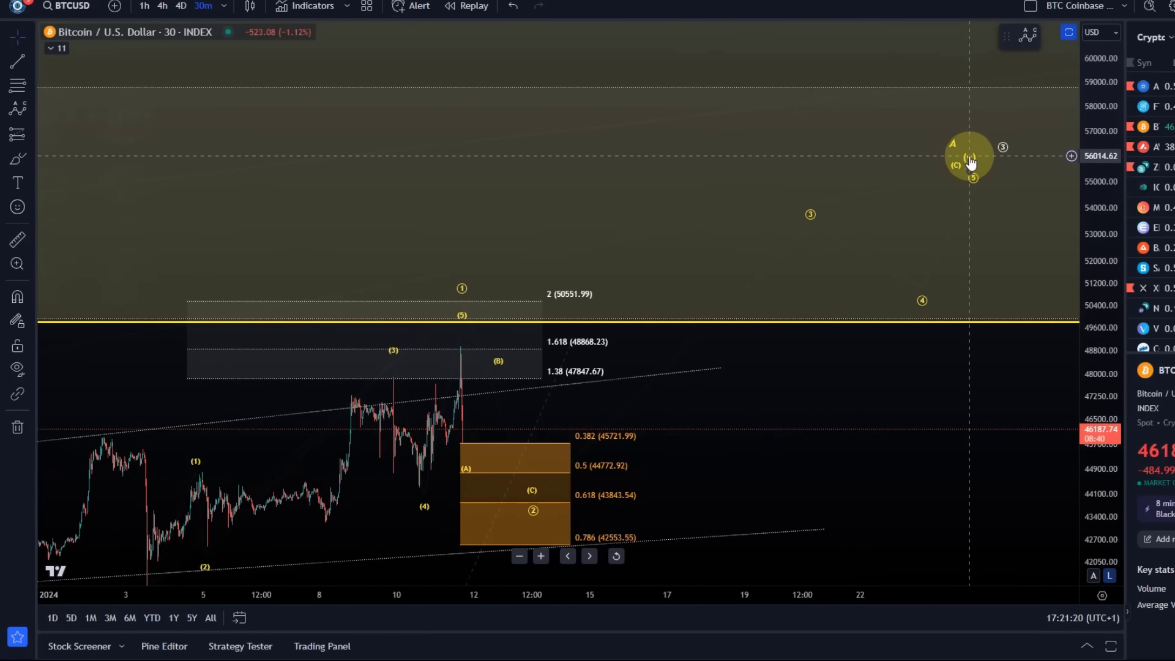
{"action": "left_click", "coordinate": [969, 160]}
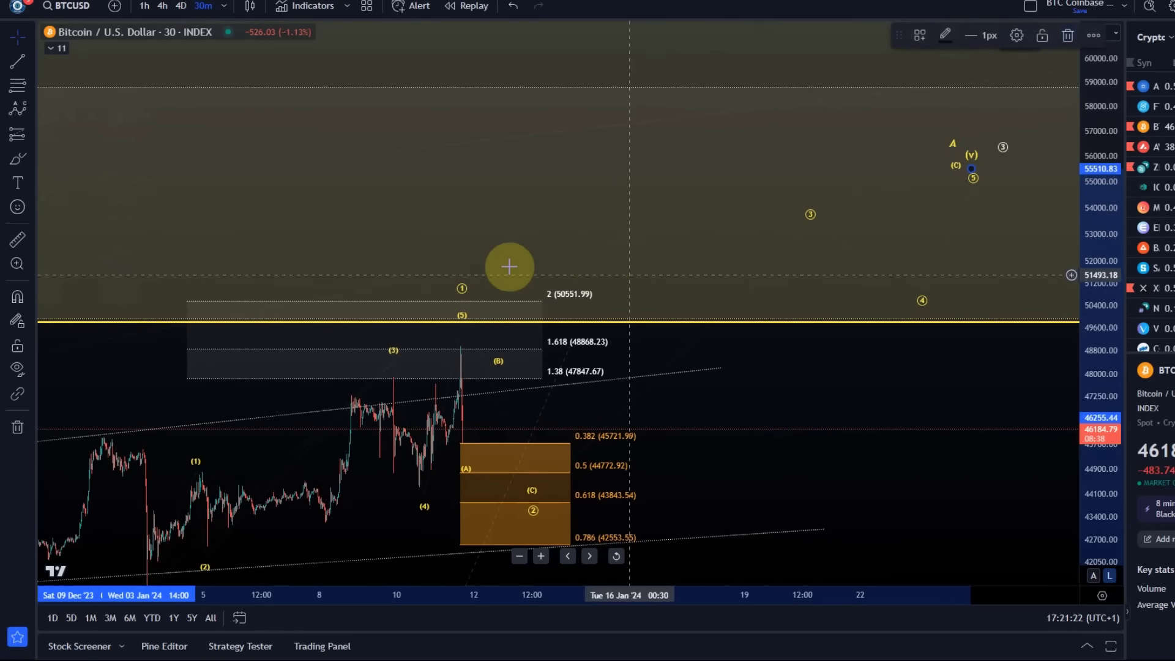
{"action": "left_click_drag", "start_coordinate": [837, 441], "coordinate": [960, 364]}
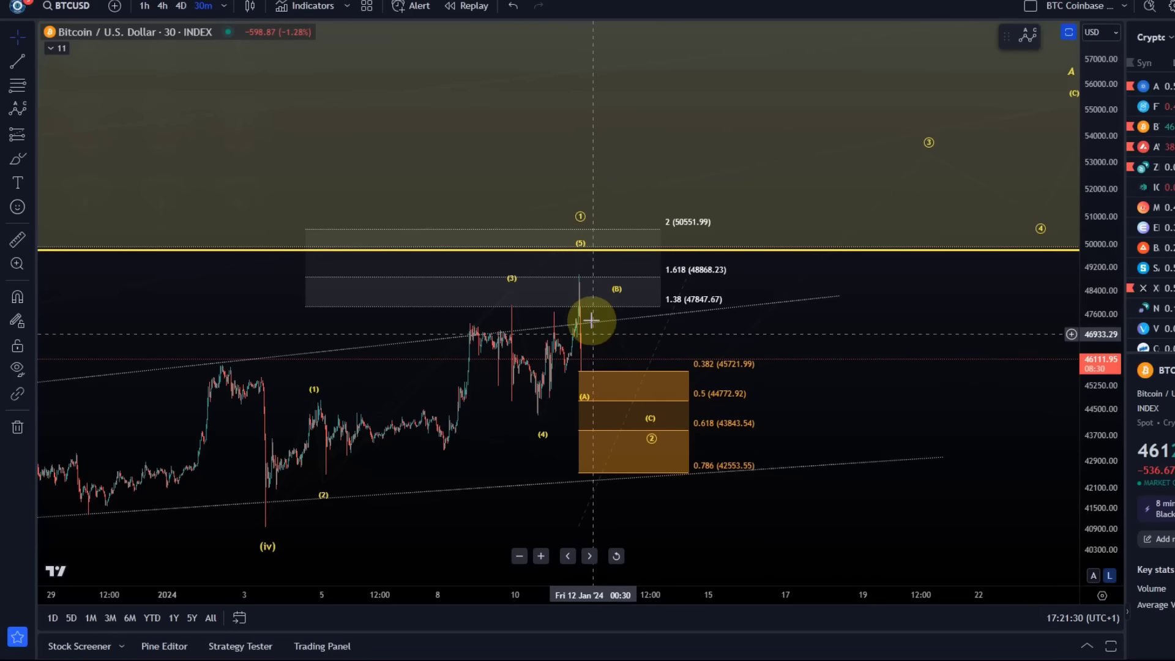
Step: Lower the ABC correction's (B) point just below the 1.38 (47847.67) extension level
{"action": "left_click_drag", "start_coordinate": [619, 310], "coordinate": [629, 312]}
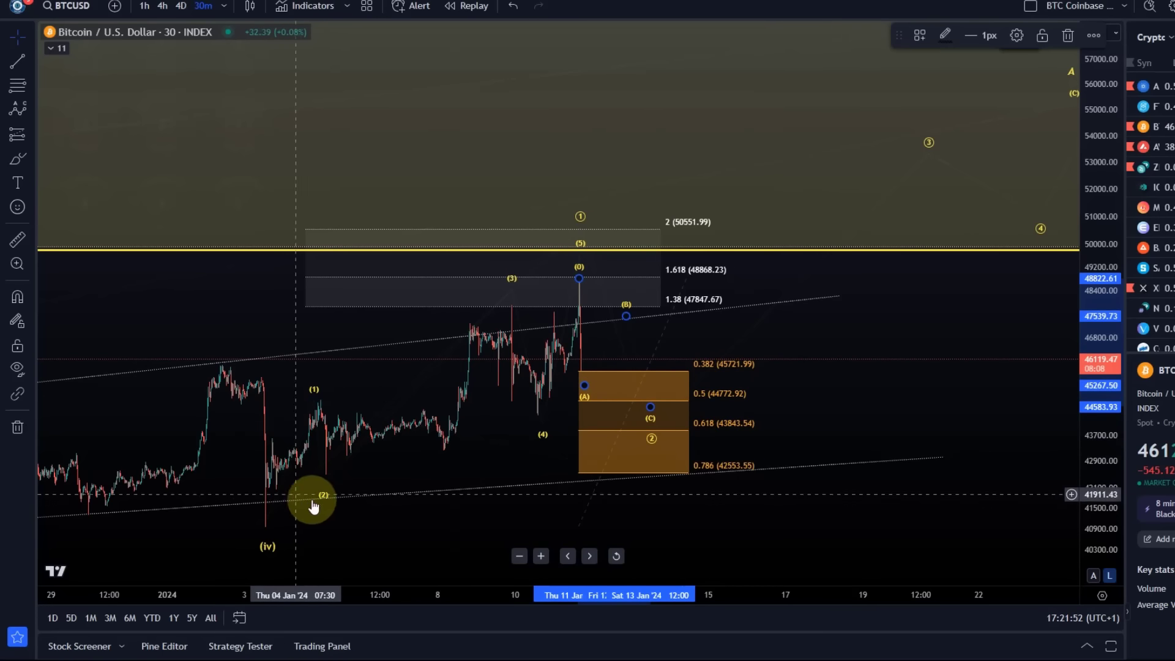
{"action": "left_click", "coordinate": [778, 383]}
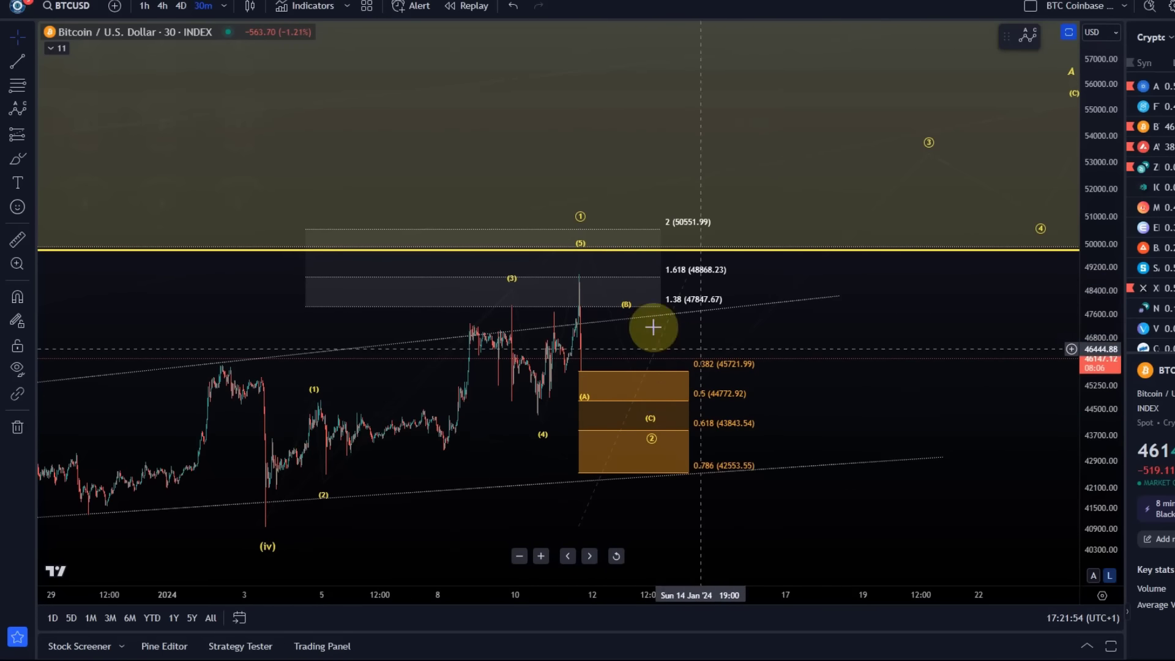
{"action": "left_click", "coordinate": [598, 384]}
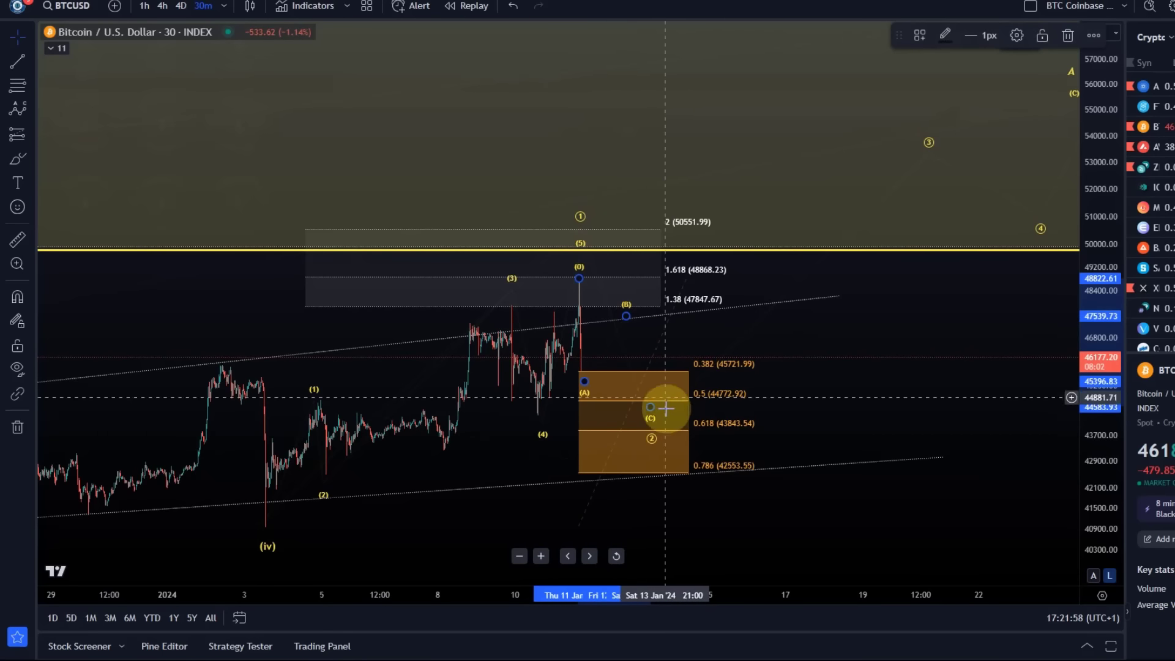
{"action": "left_click", "coordinate": [653, 446]}
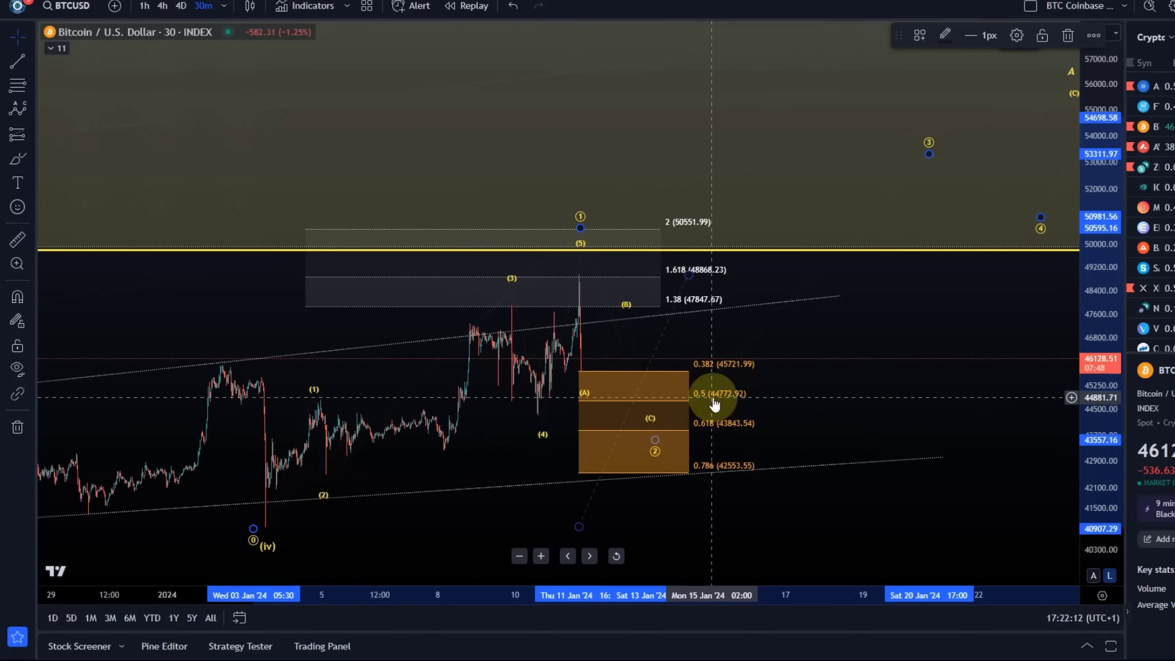
Step: Raise the projected wave's circled ③ point to around 54,000 and recentre the chart on the labels
{"action": "scroll", "coordinate": [716, 414], "scroll_direction": "down", "scroll_amount": 3}
{"action": "scroll", "coordinate": [713, 413], "scroll_direction": "up", "scroll_amount": 3}
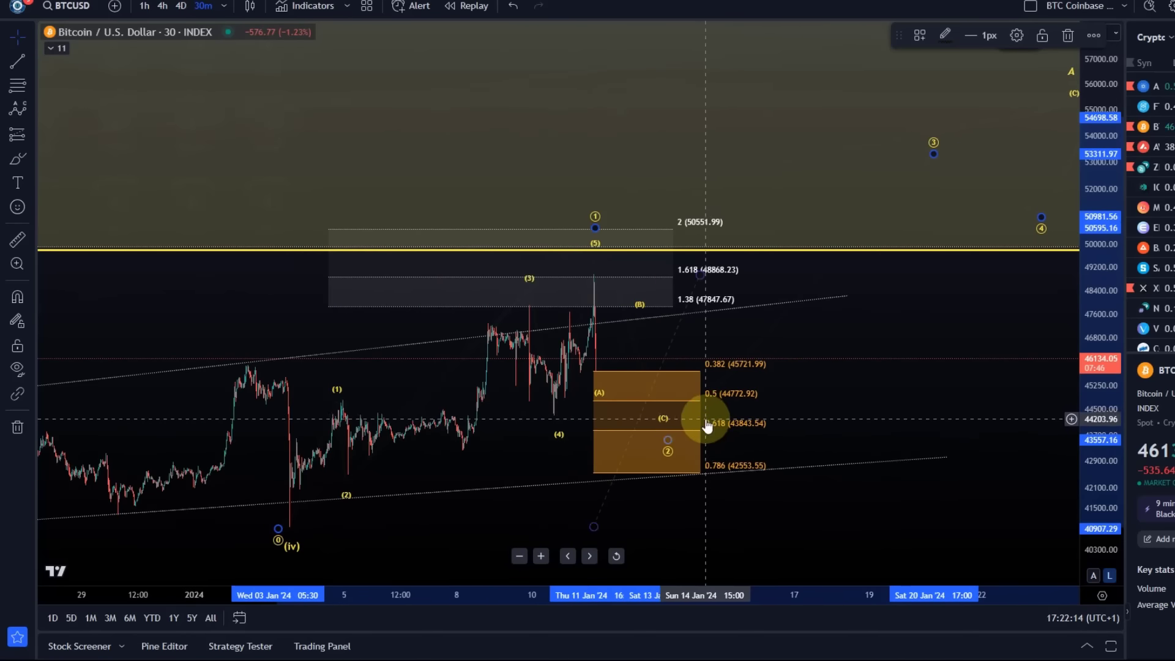
{"action": "scroll", "coordinate": [706, 418], "scroll_direction": "up", "scroll_amount": 2}
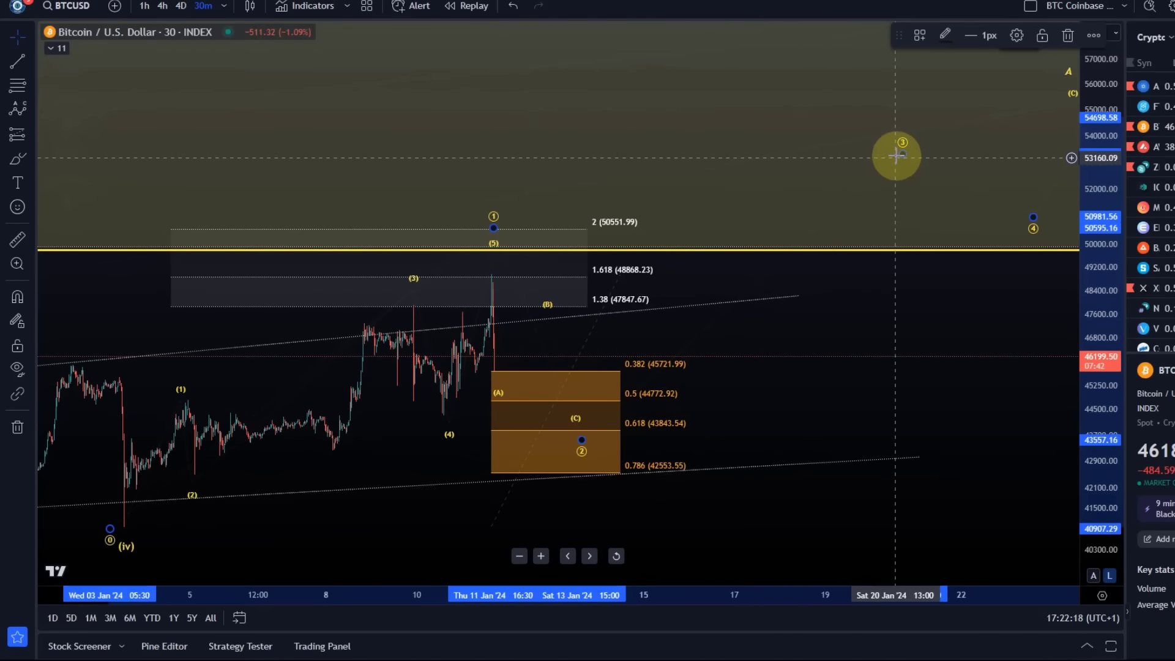
{"action": "mouse_move", "coordinate": [901, 153]}
{"action": "left_mouse_down"}
{"action": "mouse_move", "coordinate": [900, 119]}
{"action": "mouse_move", "coordinate": [887, 133]}
{"action": "left_mouse_up"}
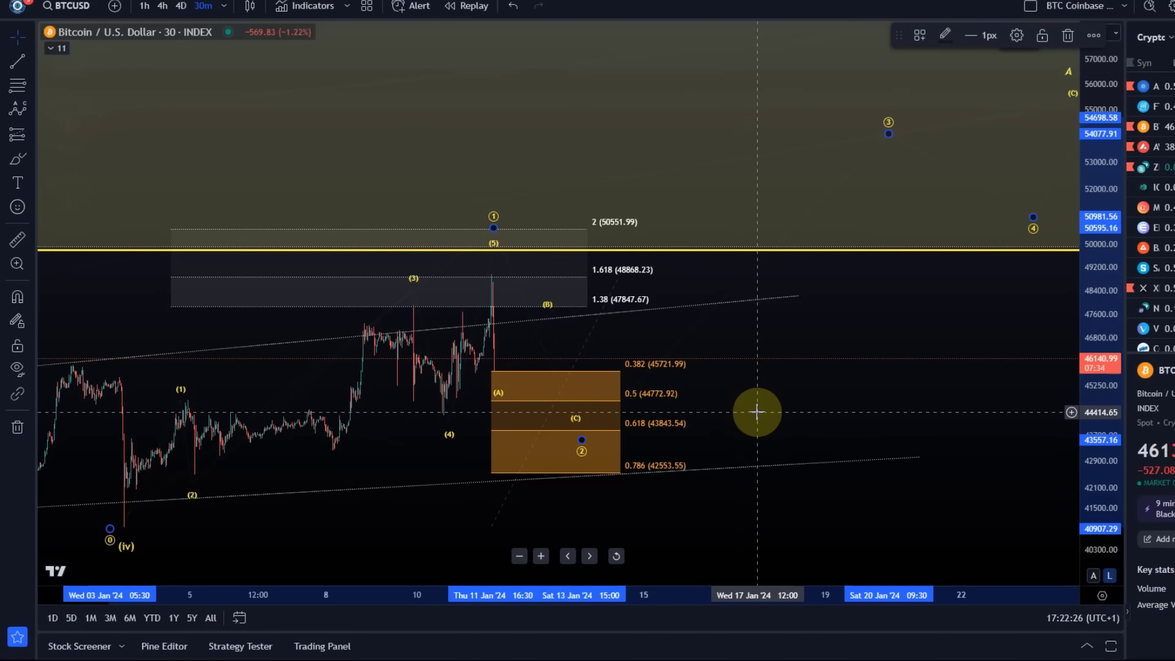
{"action": "mouse_move", "coordinate": [813, 425]}
{"action": "left_mouse_down"}
{"action": "mouse_move", "coordinate": [976, 394]}
{"action": "mouse_move", "coordinate": [847, 409]}
{"action": "mouse_move", "coordinate": [792, 400]}
{"action": "left_mouse_up"}
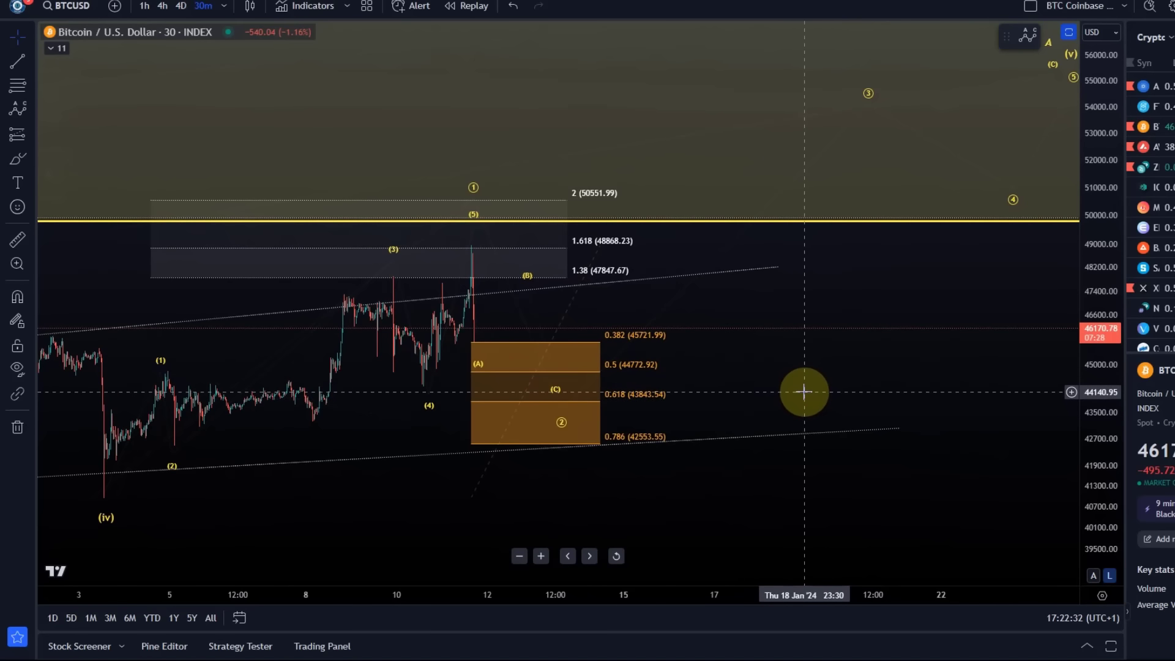